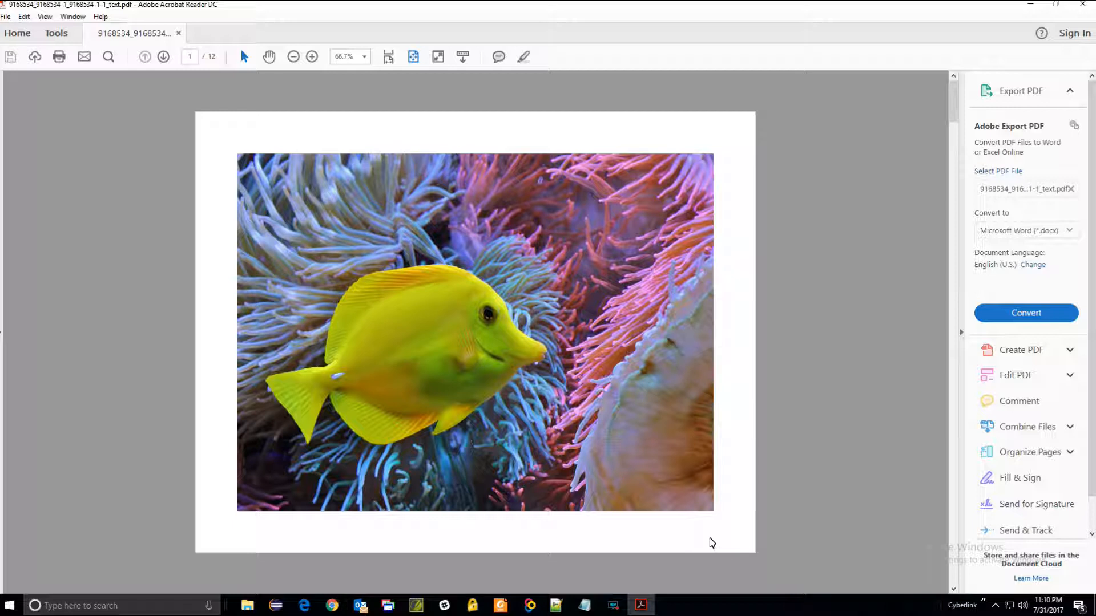
Close the PDF and open the Configuration Browser in Infinity Production System for the TTRAIN-BOOK product
mouse_move(208, 542)
mouse_move(223, 526)
click(1085, 5)
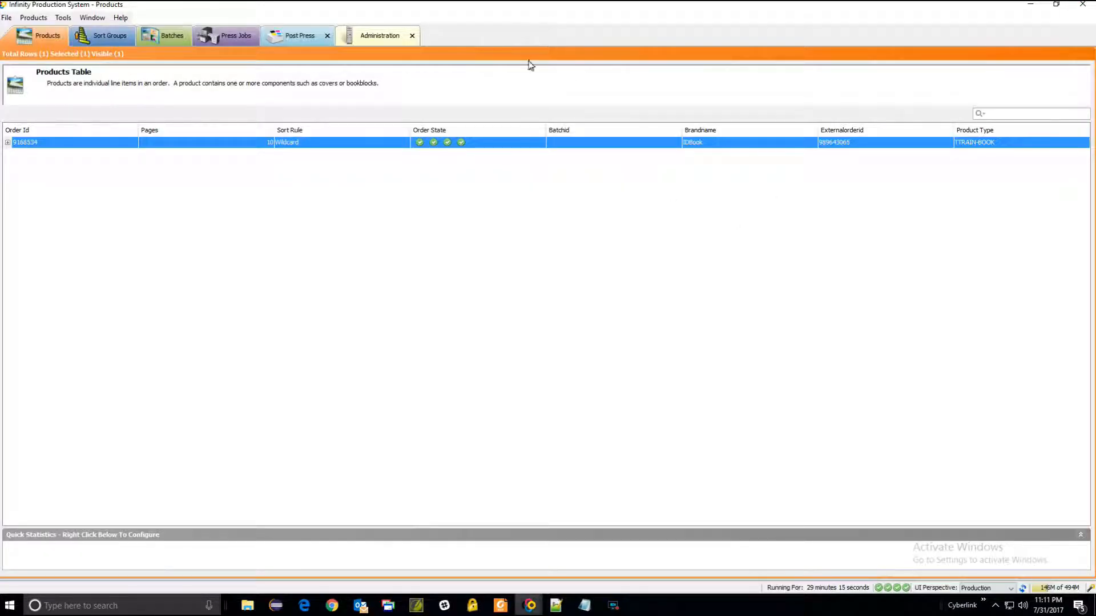
right_click(511, 147)
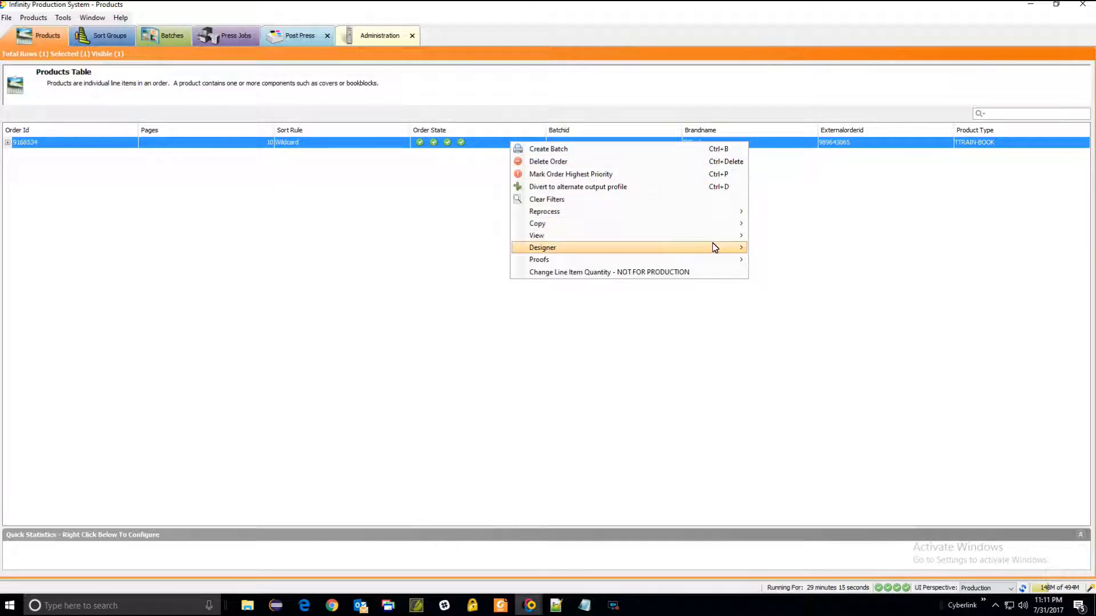
mouse_move(712, 246)
click(827, 287)
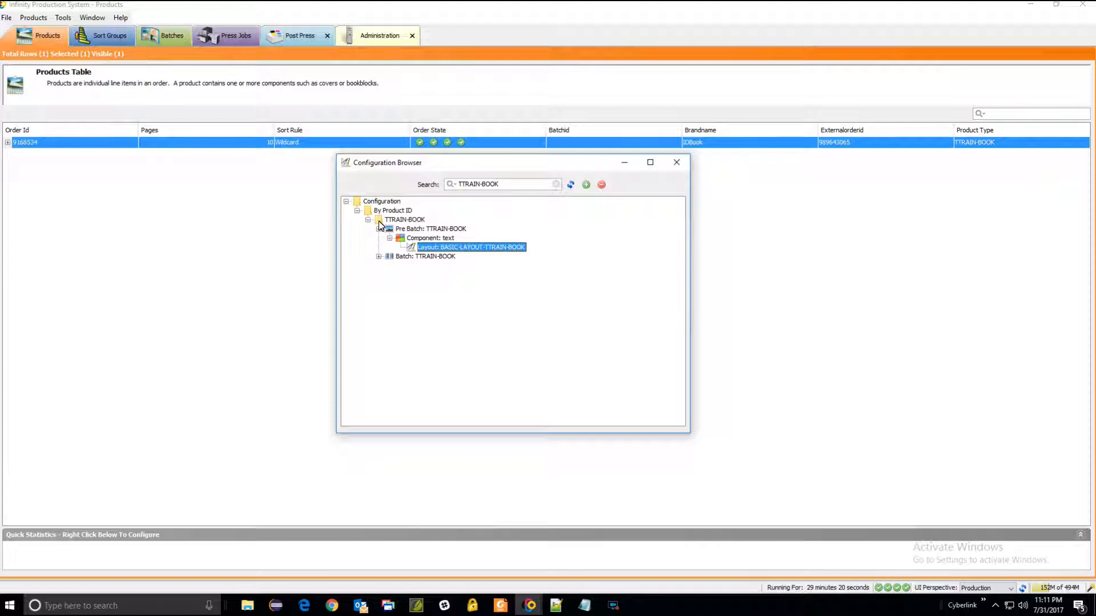
Open the layout BASIC-LAYOUT-TTRAIN-BOOK of the text component in Notepad++
click(451, 229)
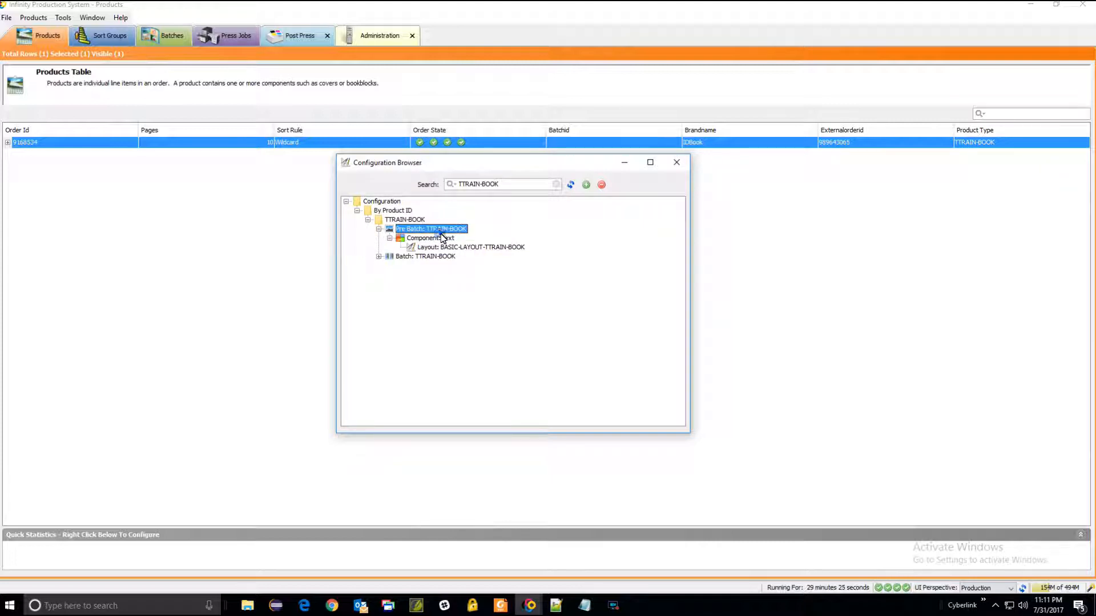
click(439, 238)
click(461, 229)
click(464, 248)
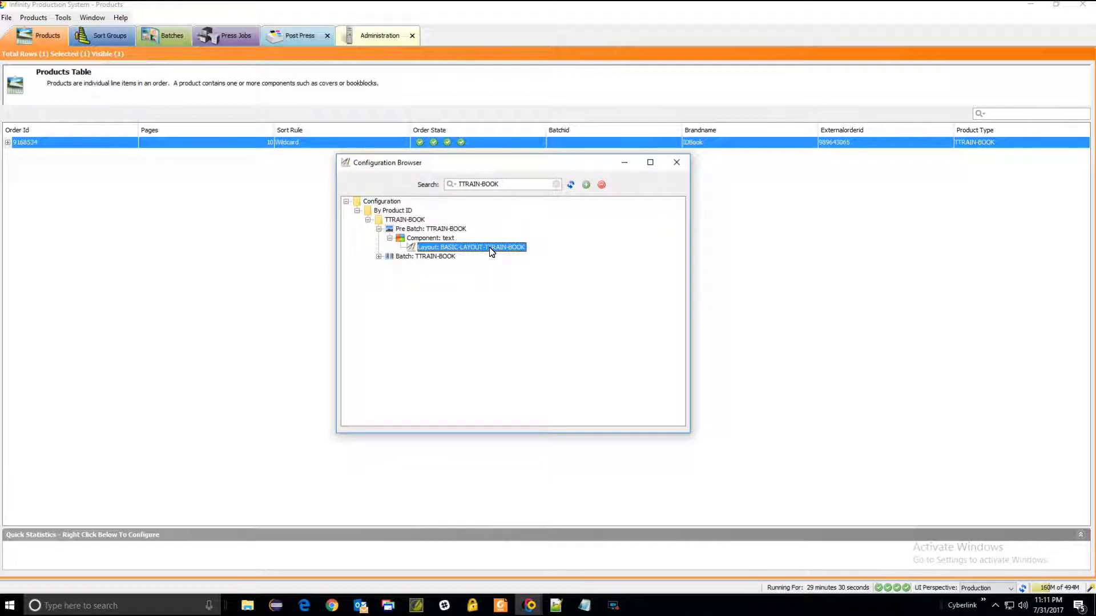
right_click(492, 253)
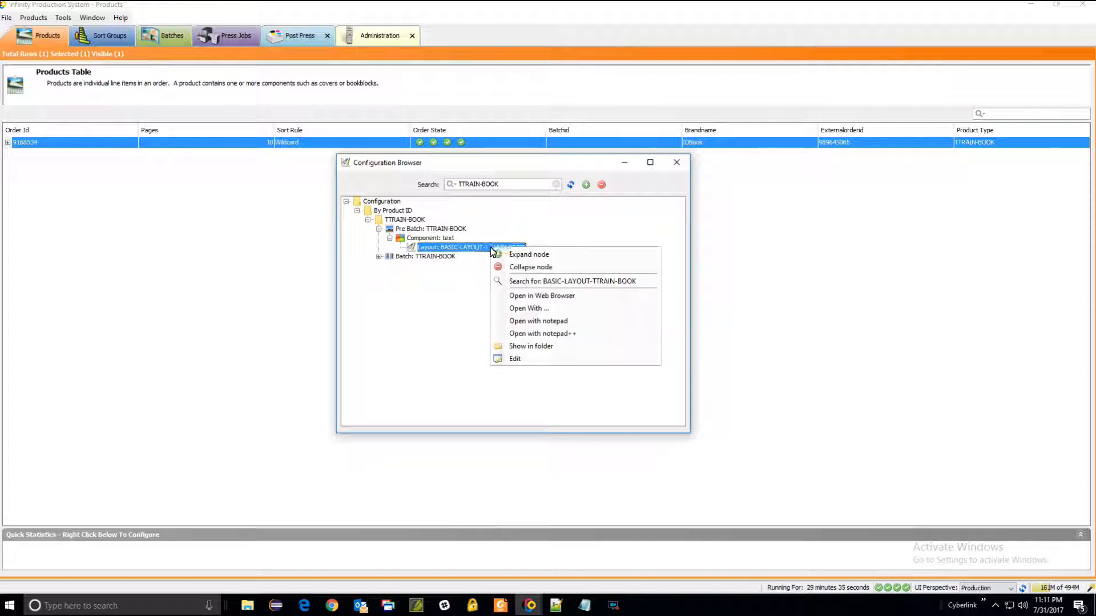
click(560, 335)
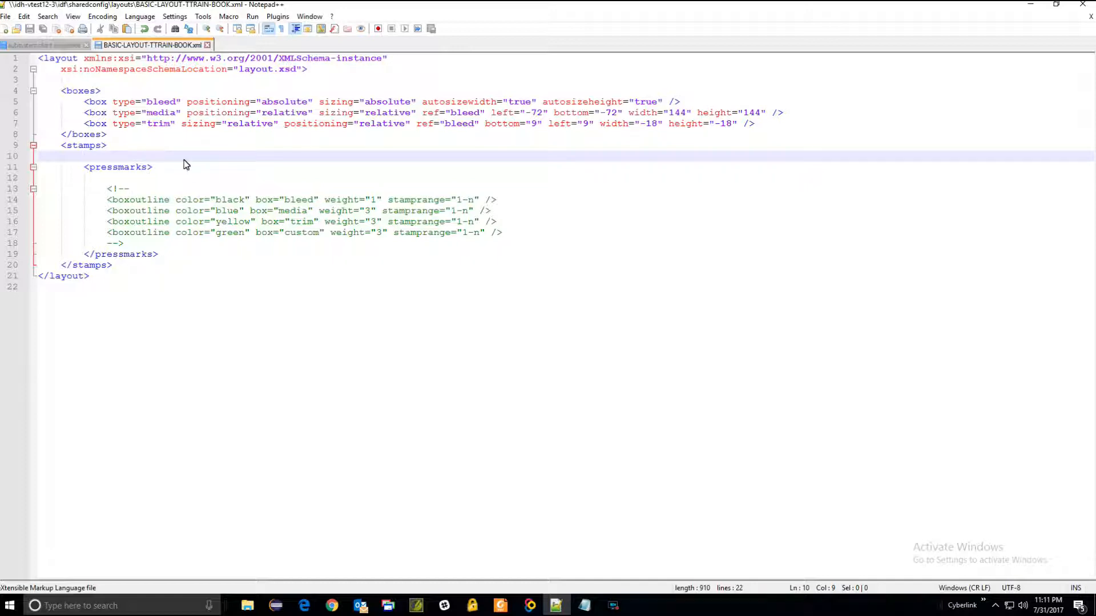
Examine the stamps element and the commented-out boxoutline entries inside pressmarks
click(88, 147)
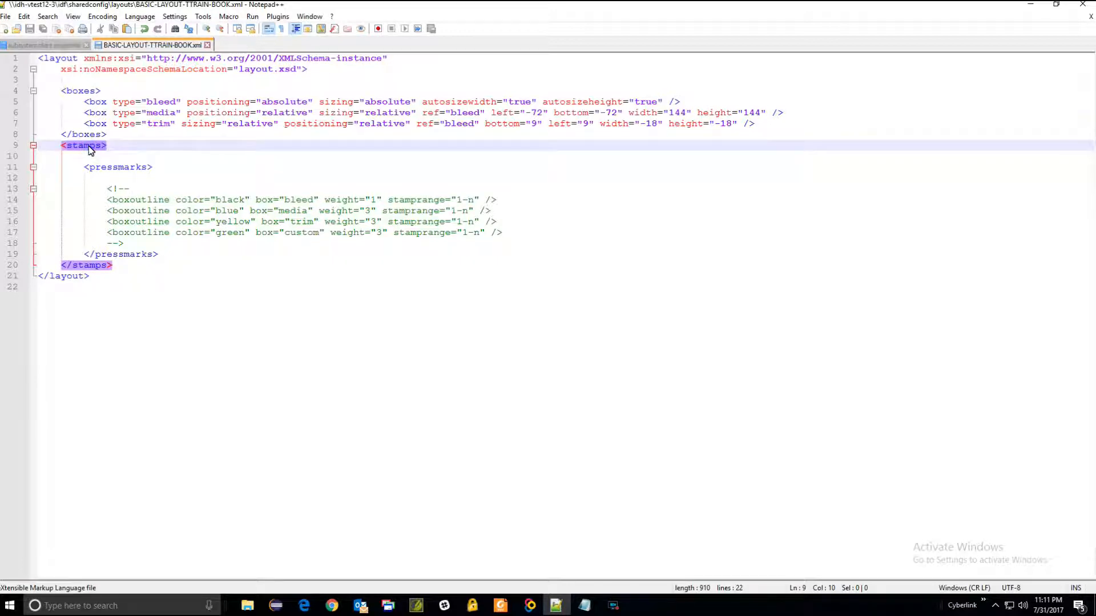
click(137, 257)
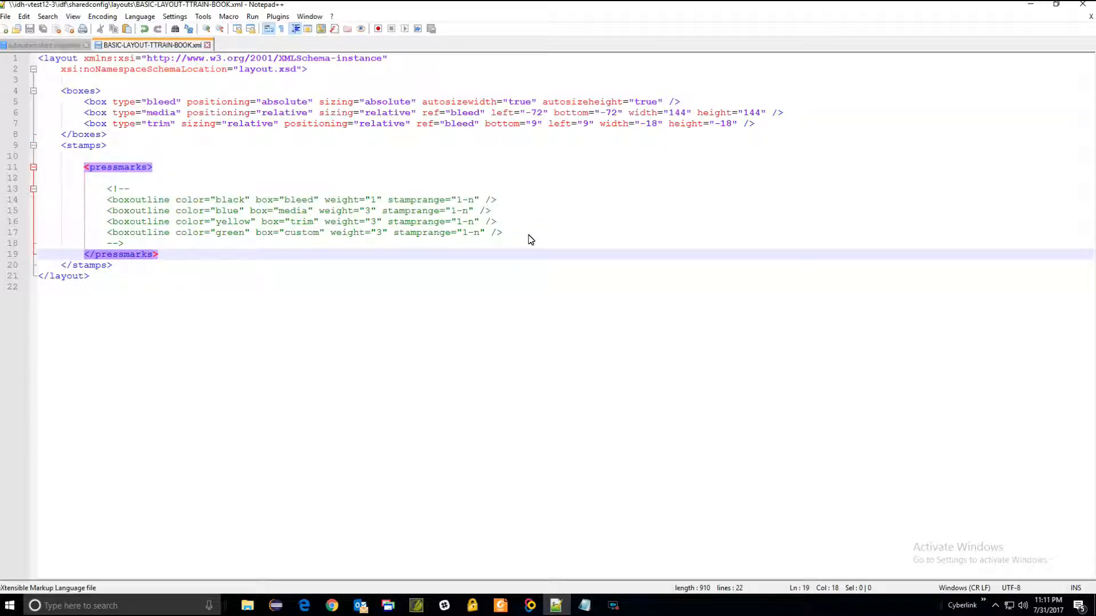
drag(527, 232, 106, 200)
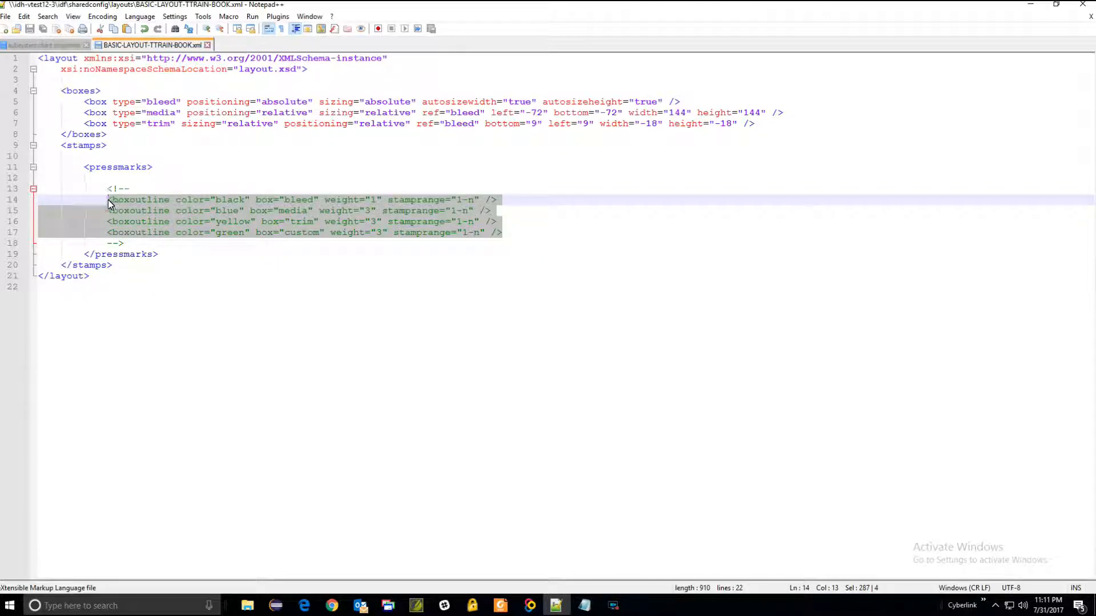
click(122, 181)
Add a textstamps block above pressmarks holding a black 16-point Arial stamp "Infinity Digital %orderid%" at x 9, y 9, box stamps_bottom, yellow knockout 100 by 18
click(103, 155)
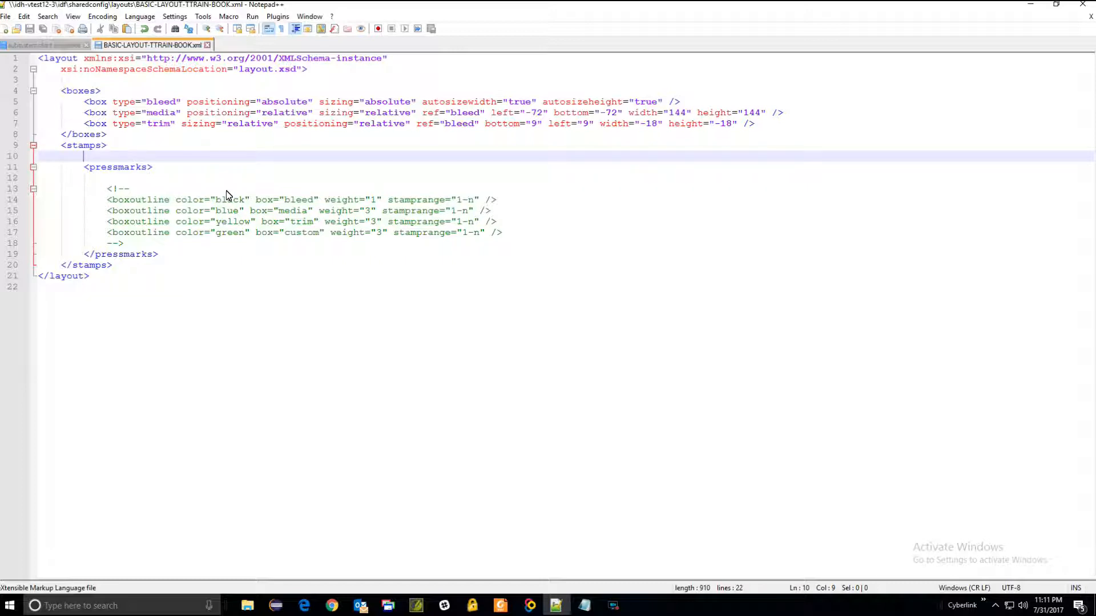
text(<)
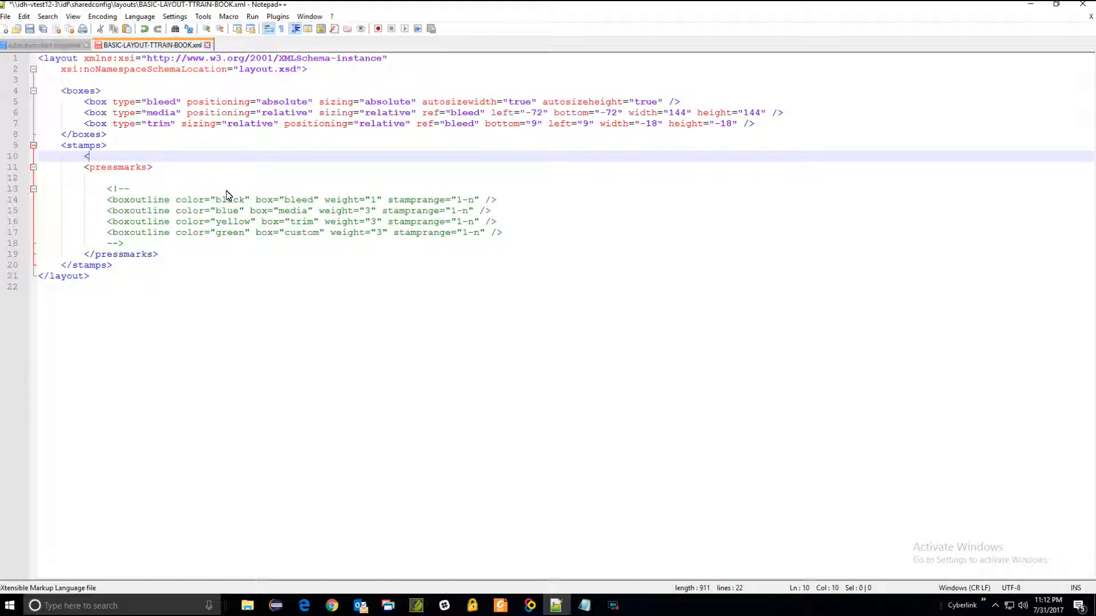
text(text)
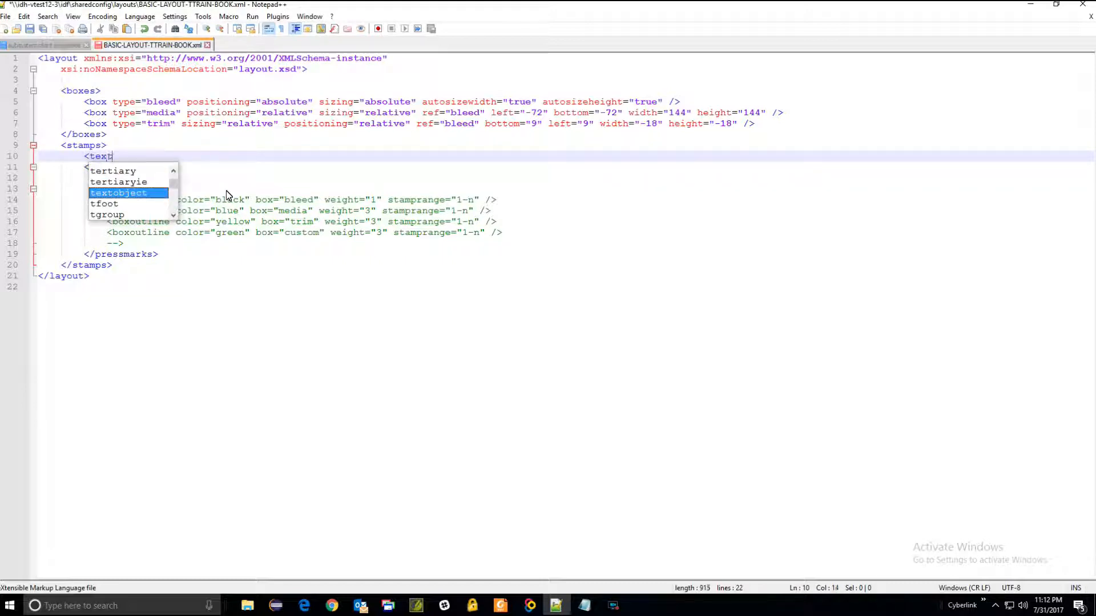
text(stamps>)
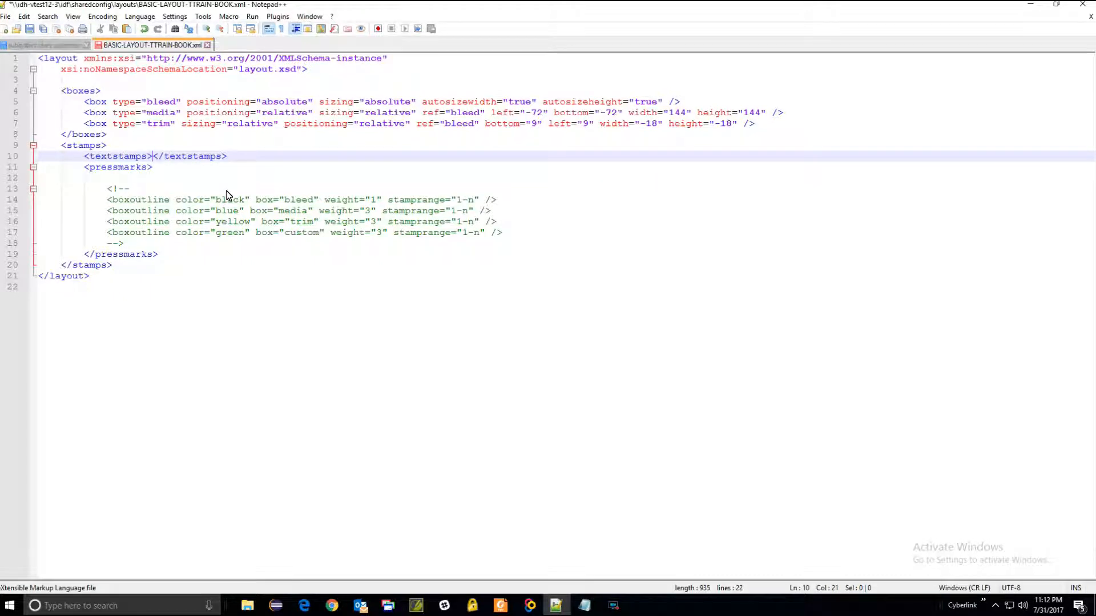
key(Return)
key(Return)
key(Tab)
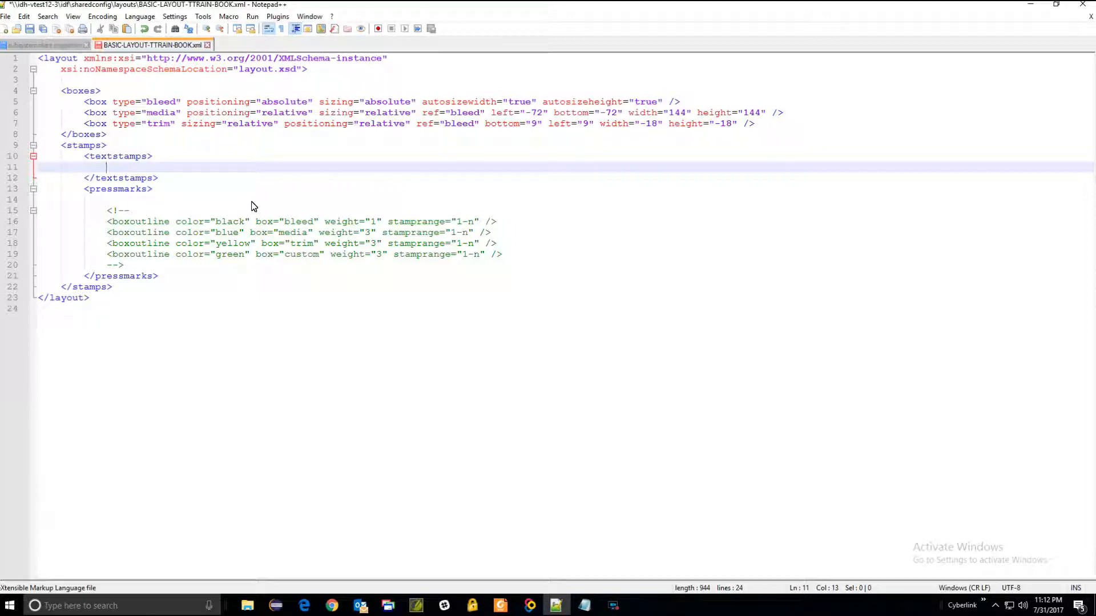
text(<text formatstring="Infinity Digital %orderid%" 				  font="Arial" 				  x="9" 				  y="9" 				  rotation="0" 				  fontsize="16" 				  positioning="relative" 				  side="left" 				  color="black" 				  box="stamps_bottom" 				  autocenter="false" 				  knockout="true" 				  knockoutwidth="100" 				  knockoutheight="18" 				  knockoutx="9" 				  knockouty="4" 				  knockoutcolor="yellow" 				  stamprange="1-n" />)
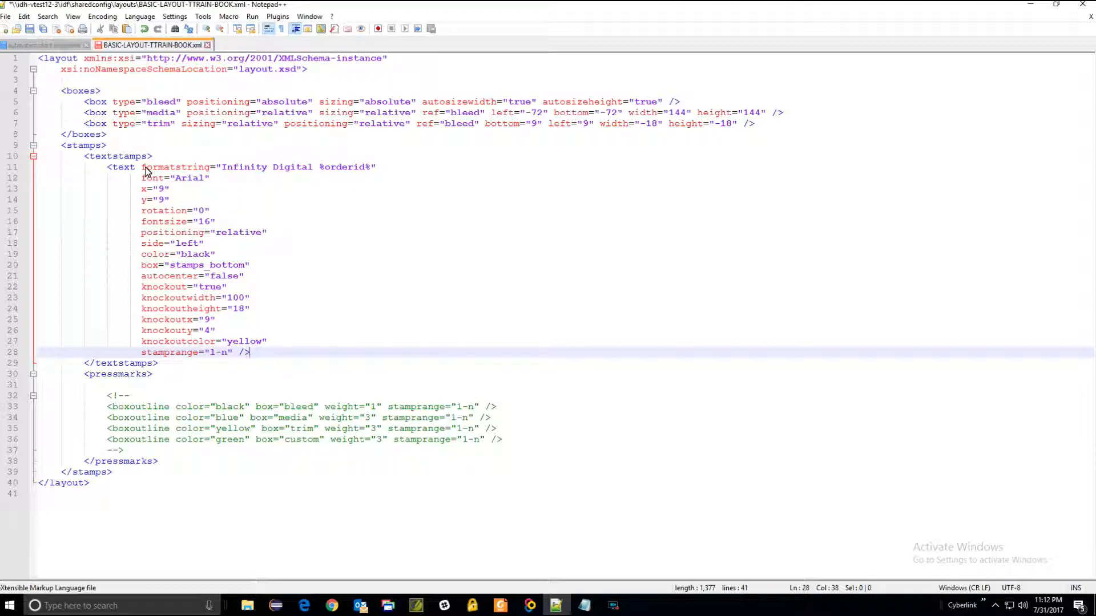
Examine the formatstring attribute of the text stamp, its fixed text and the orderid placeholder
double_click(165, 169)
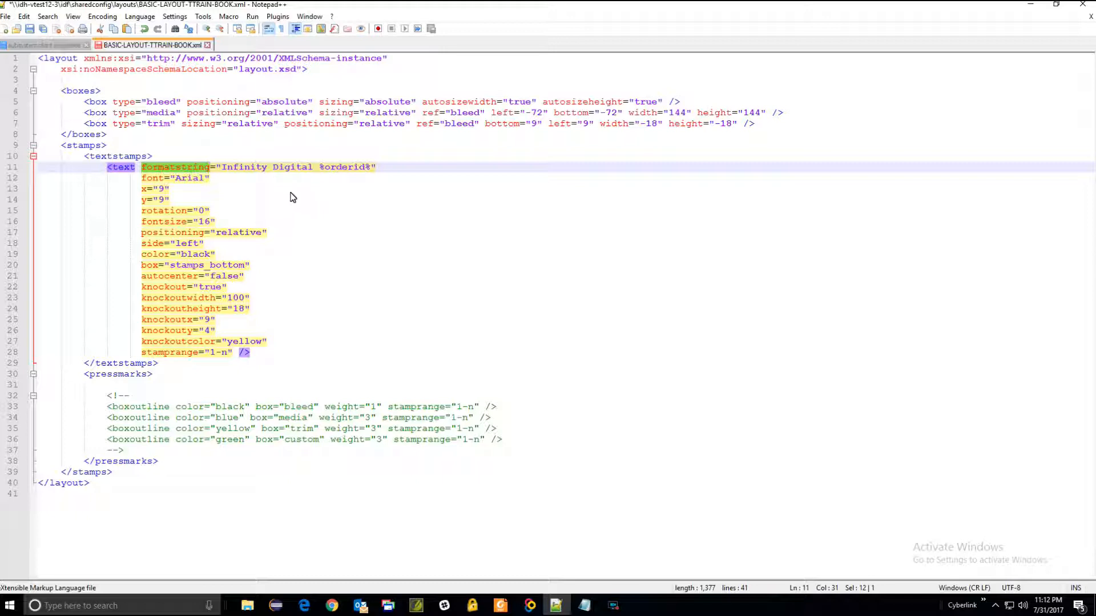
click(285, 167)
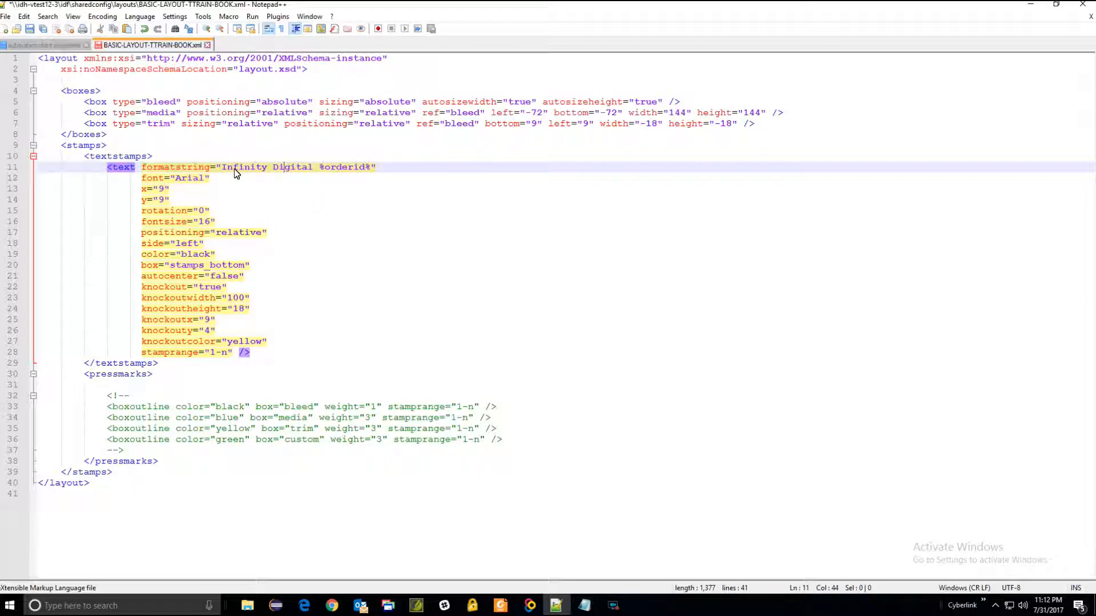
drag(244, 171, 283, 173)
click(345, 169)
click(400, 167)
double_click(339, 169)
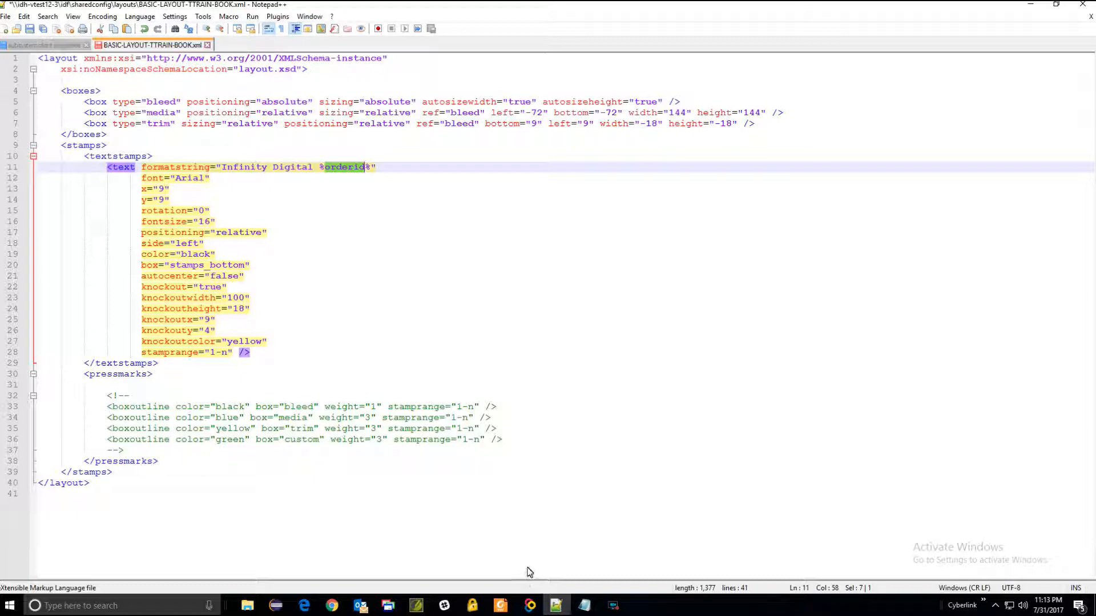
Switch to Infinity Production System and view the order attributes of the listed TTRAIN-BOOK product
mouse_move(530, 605)
click(508, 525)
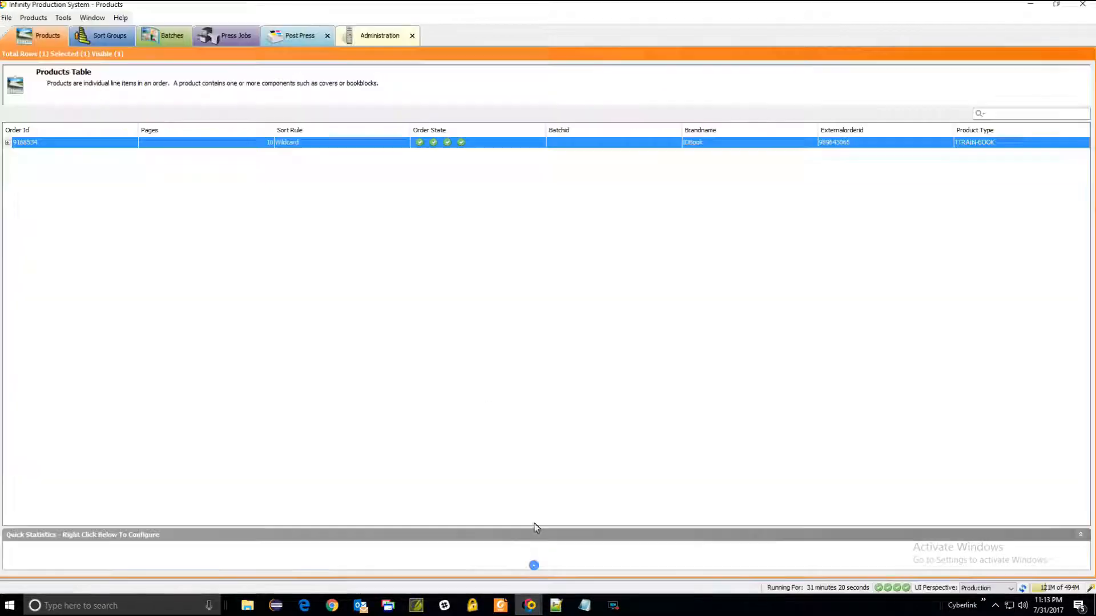
right_click(469, 145)
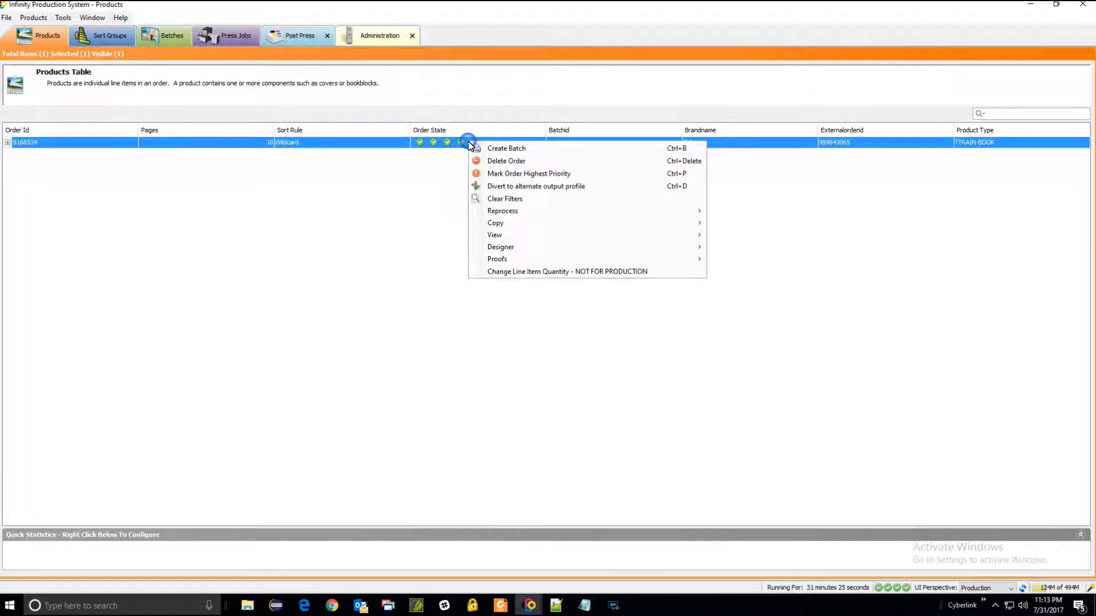
mouse_move(679, 242)
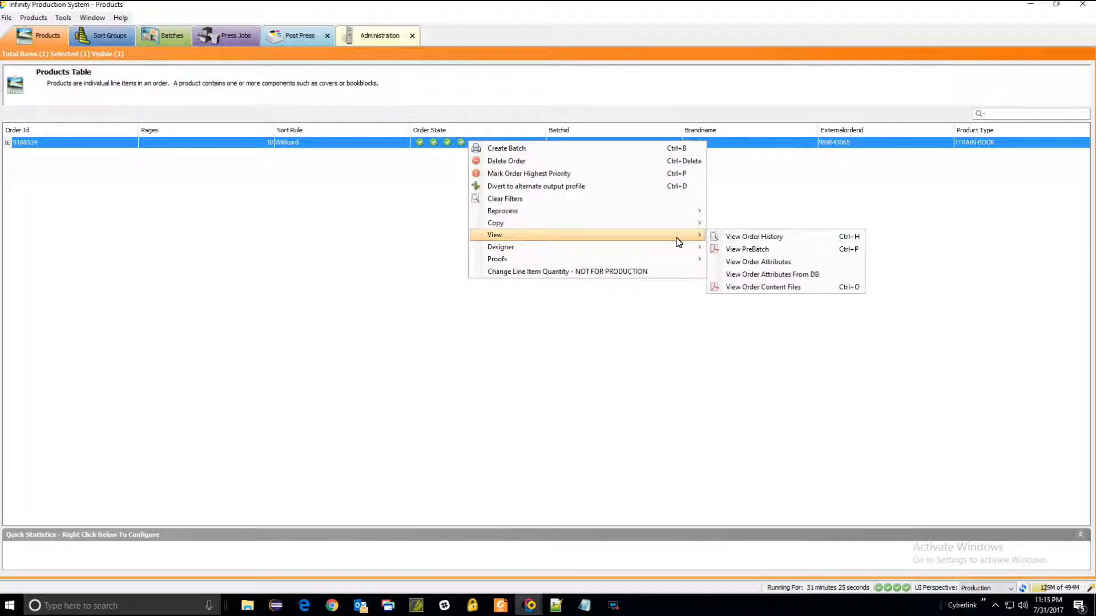
click(797, 262)
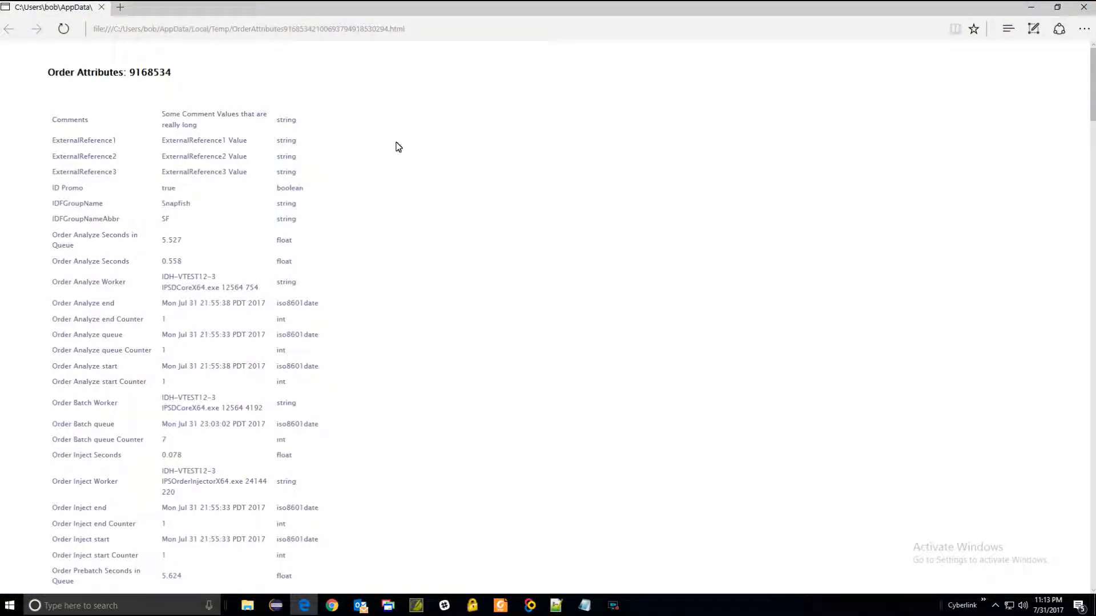
Read through the order's attribute list for names usable as stamp placeholders before returning to the layout XML in Notepad++
scroll(122, 240, down, 8)
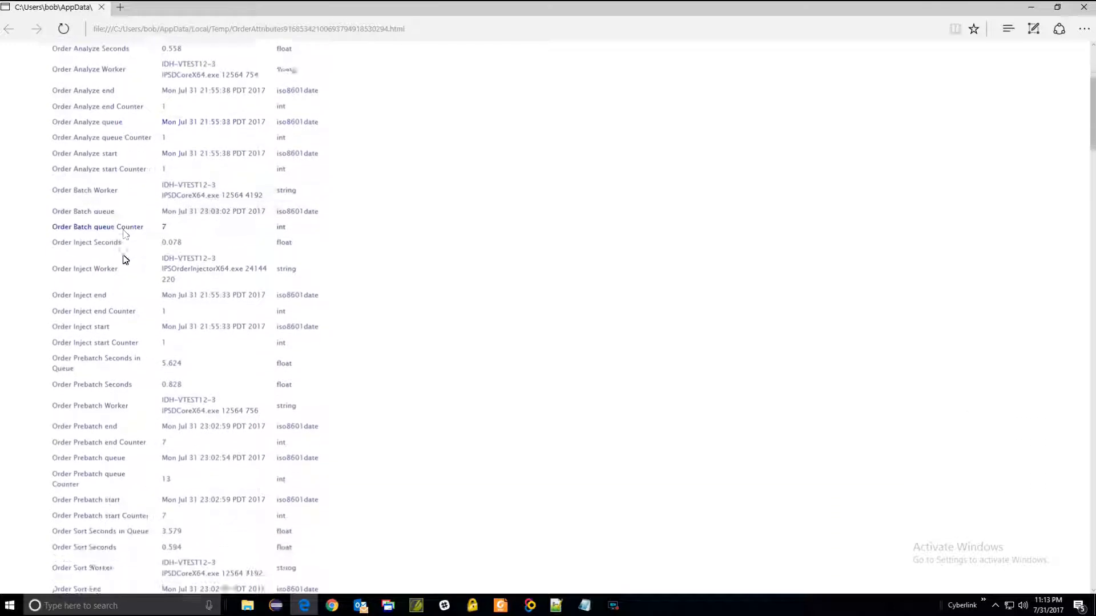
scroll(122, 266, down, 7)
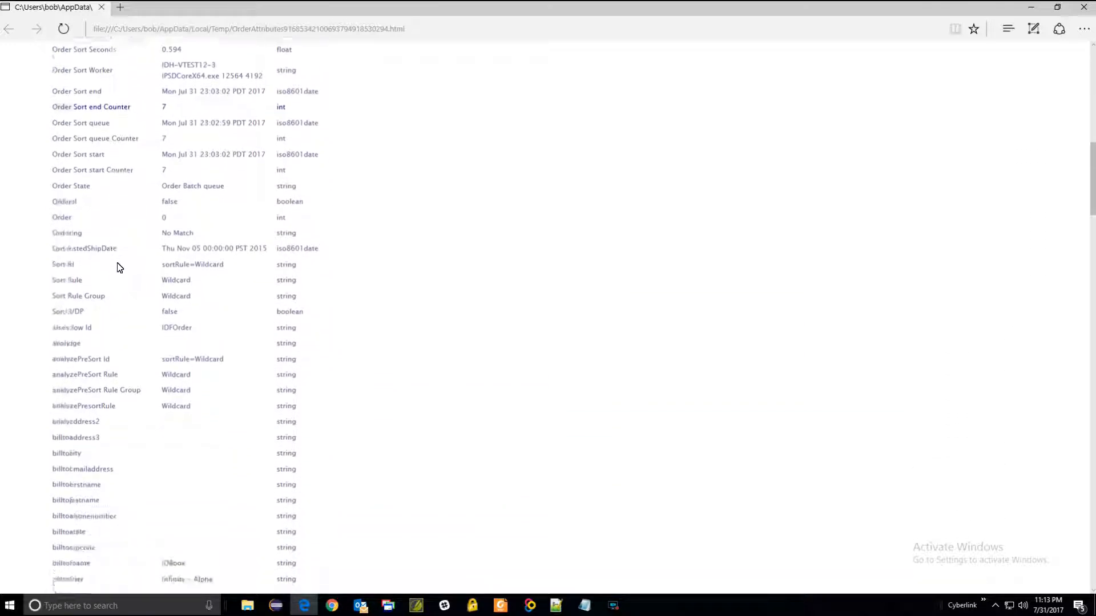
scroll(116, 268, down, 6)
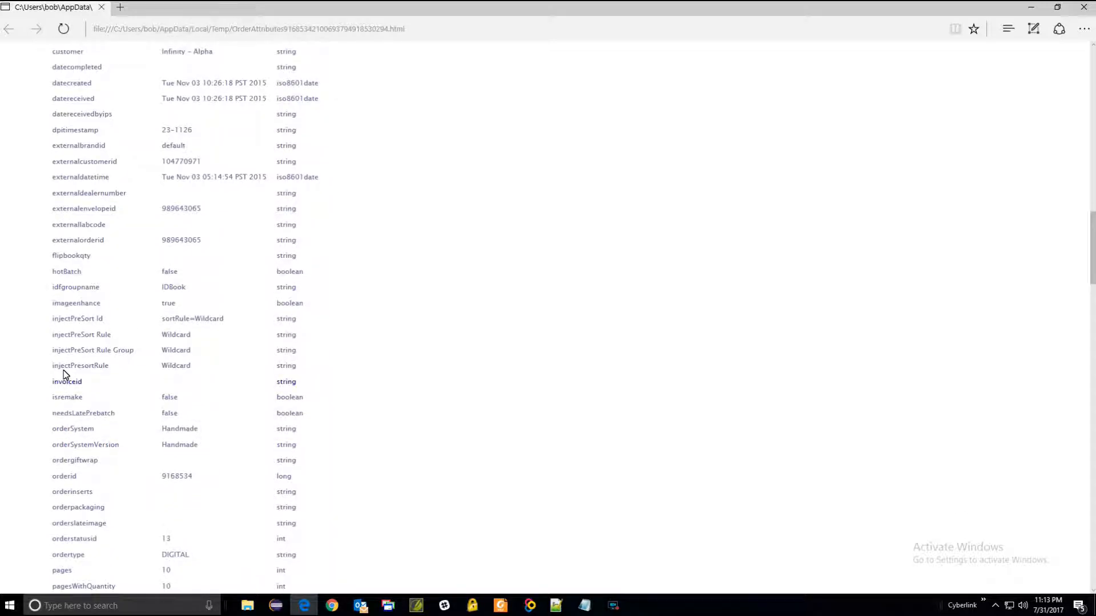
scroll(73, 146, up, 4)
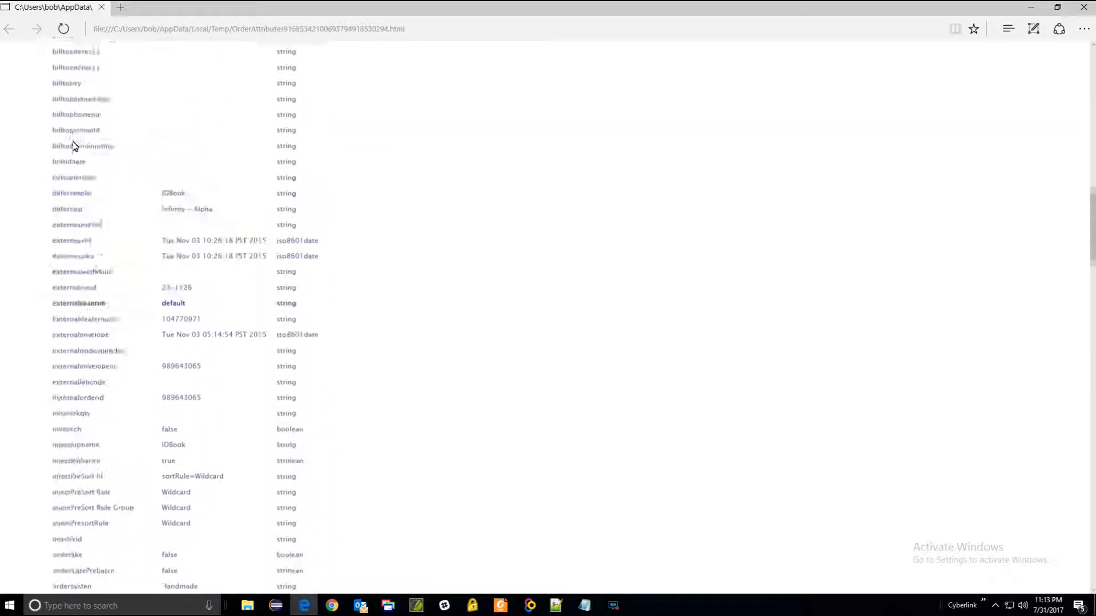
scroll(73, 147, up, 7)
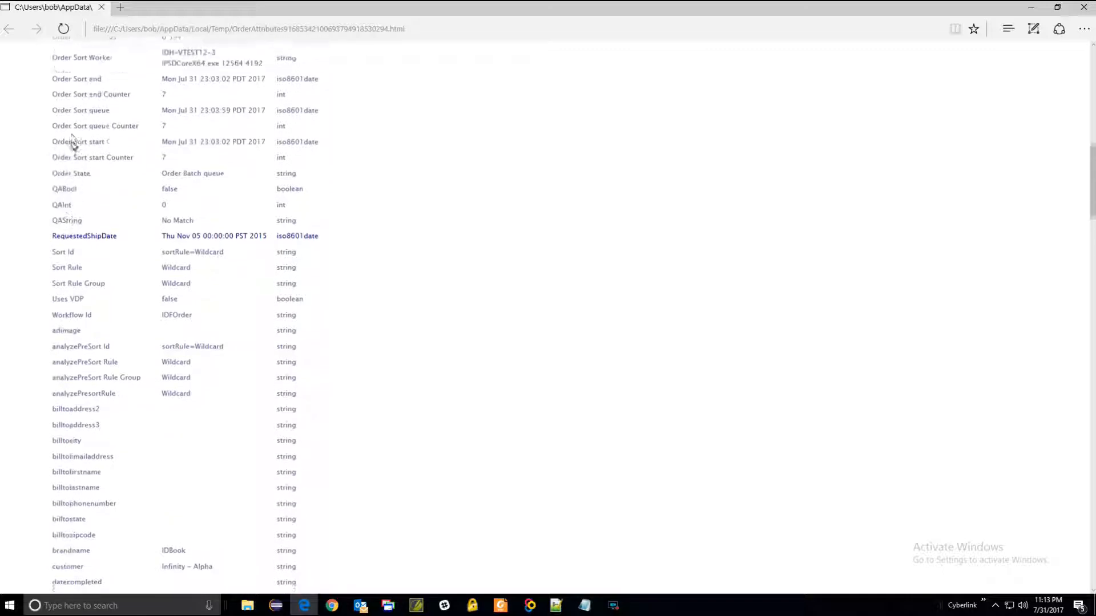
scroll(71, 146, up, 8)
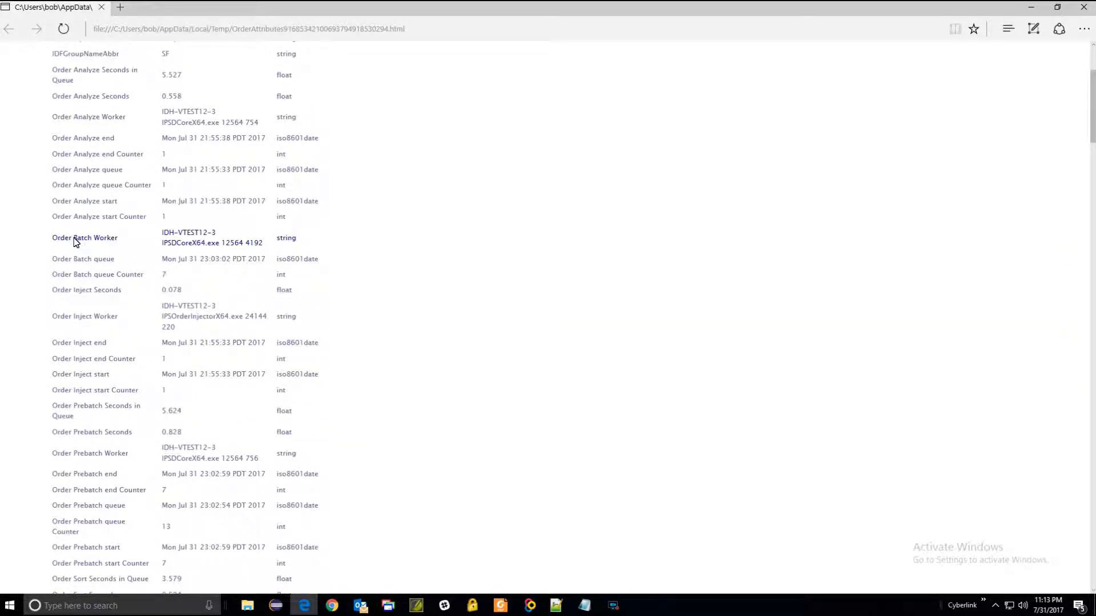
scroll(74, 242, up, 3)
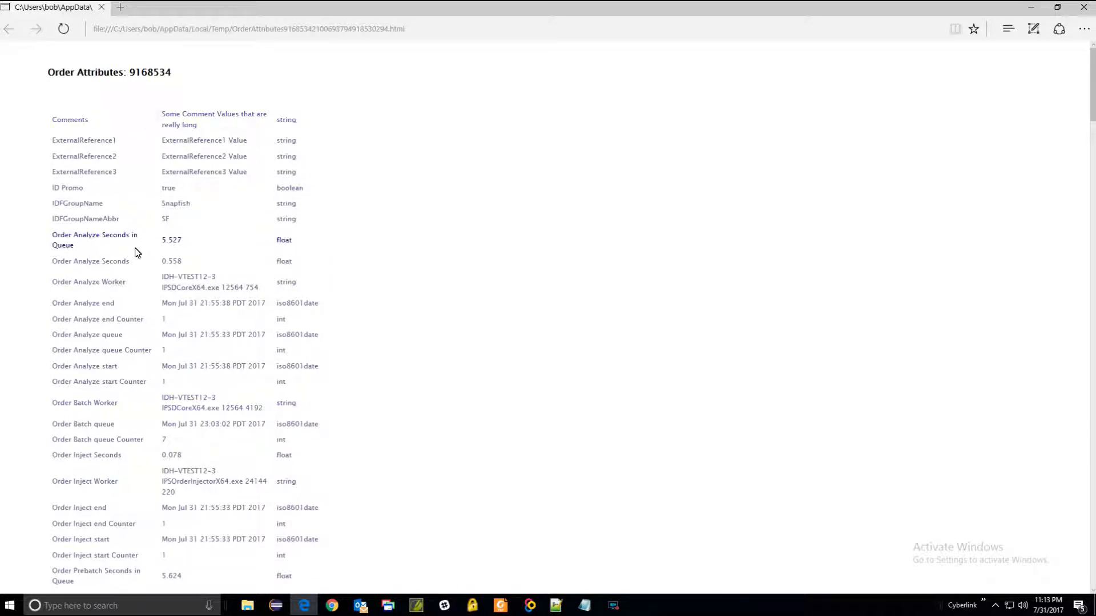
scroll(181, 224, down, 14)
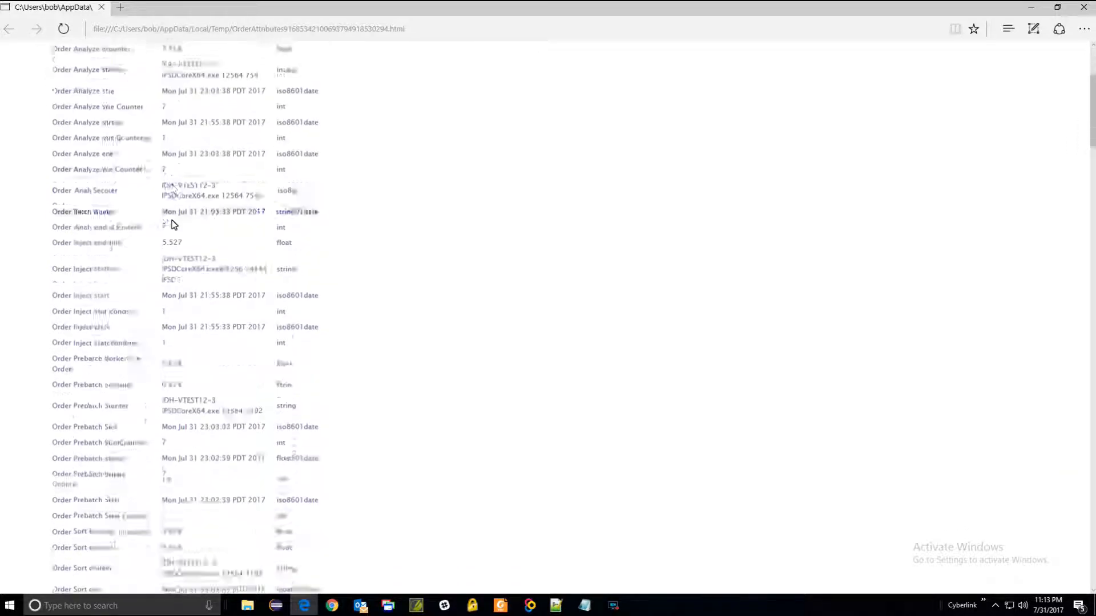
scroll(175, 225, down, 6)
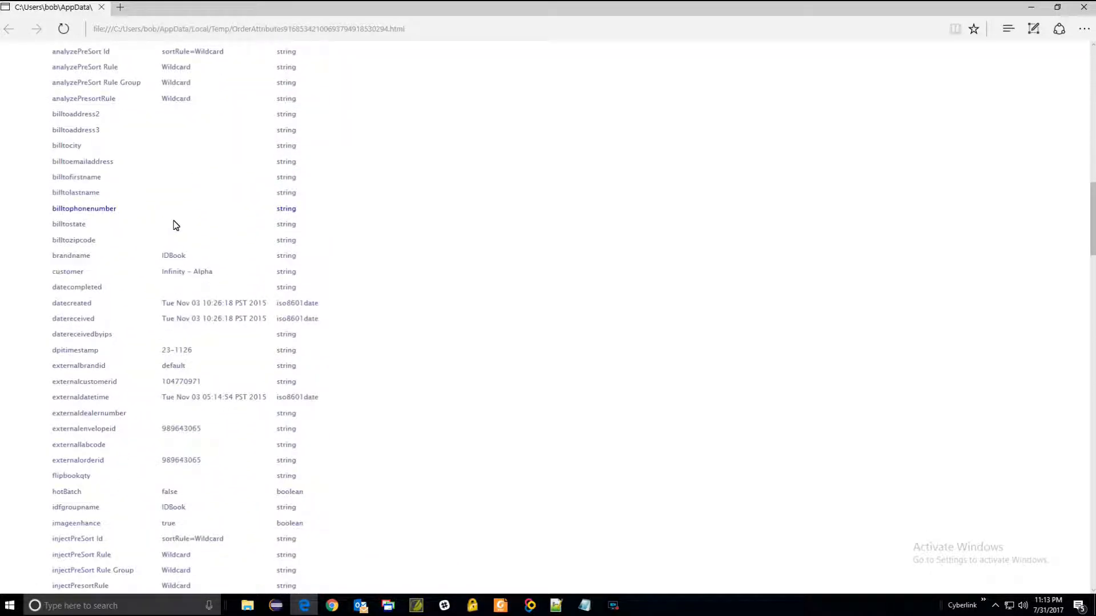
scroll(175, 224, up, 7)
scroll(175, 225, up, 14)
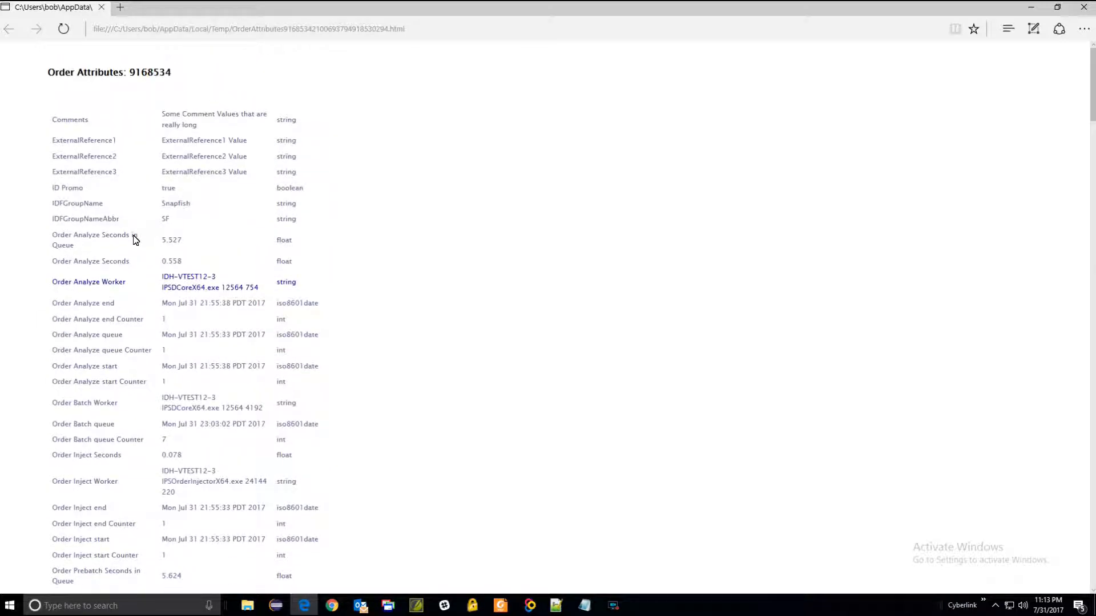
click(102, 8)
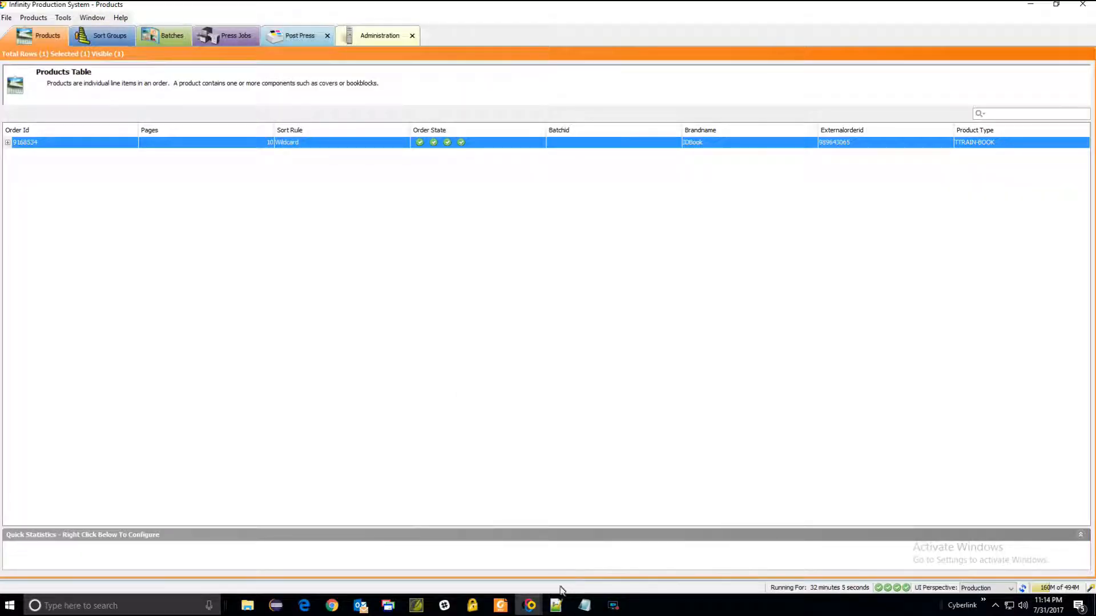
click(556, 605)
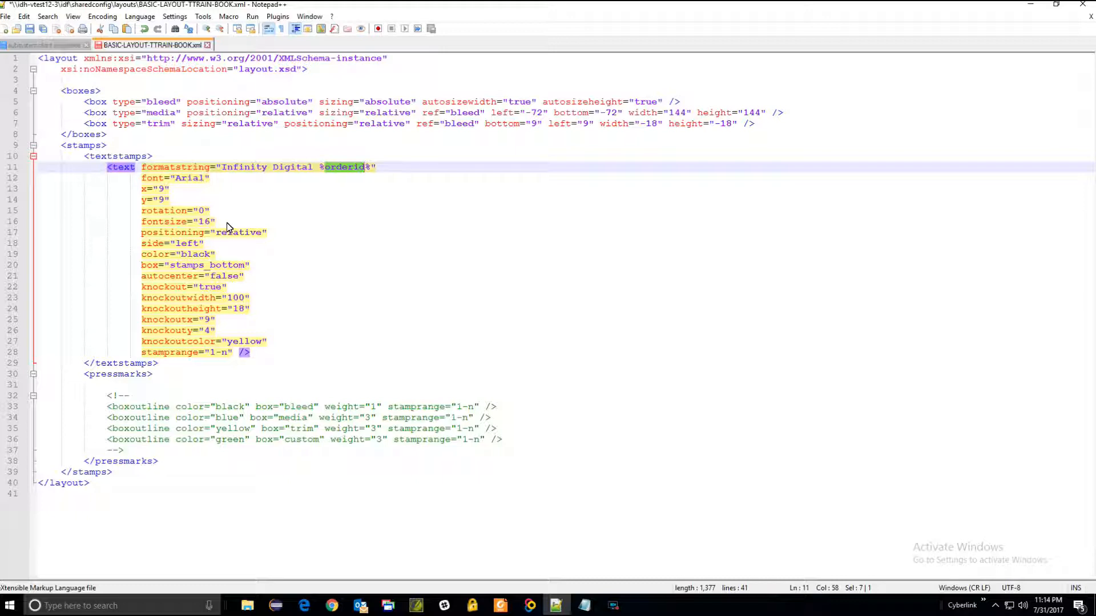
Set the text stamp's font size to 12 and review its knockout attributes
click(209, 224)
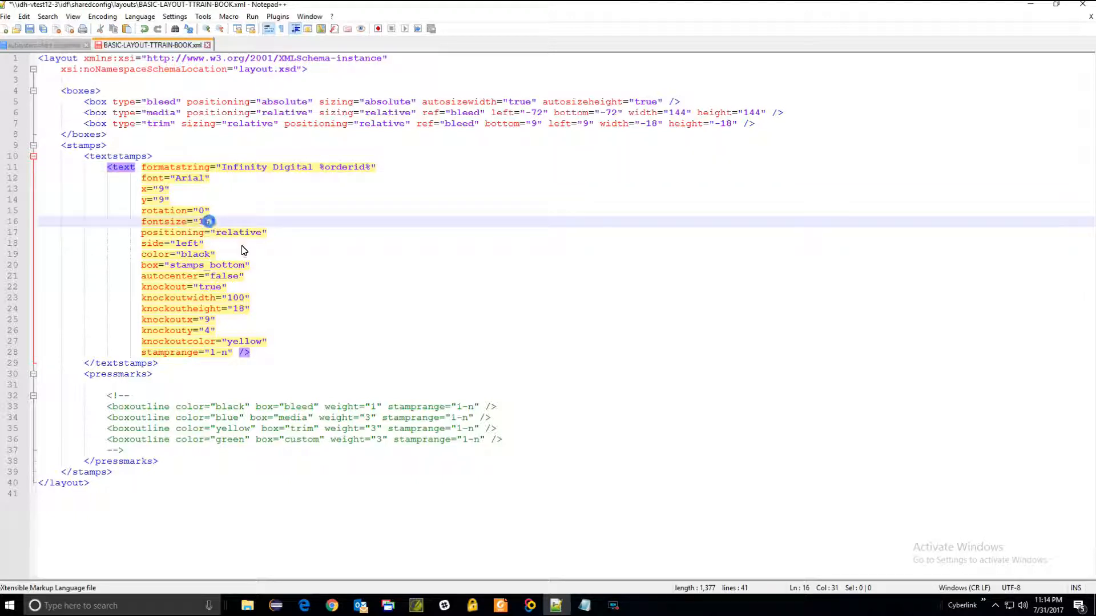
key(BackSpace)
text(2)
drag(140, 287, 282, 348)
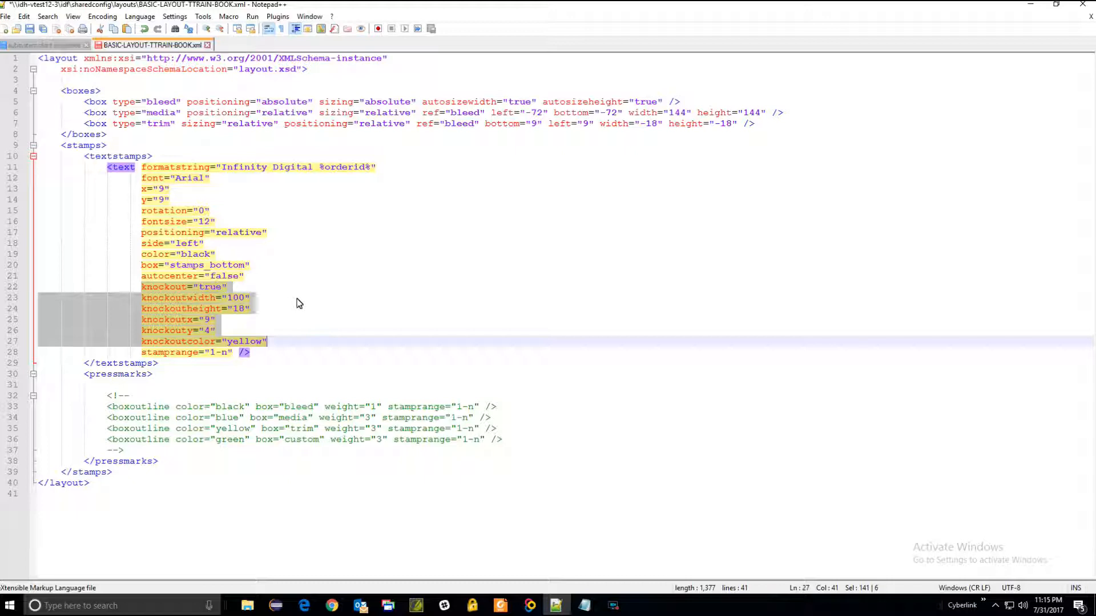
click(272, 345)
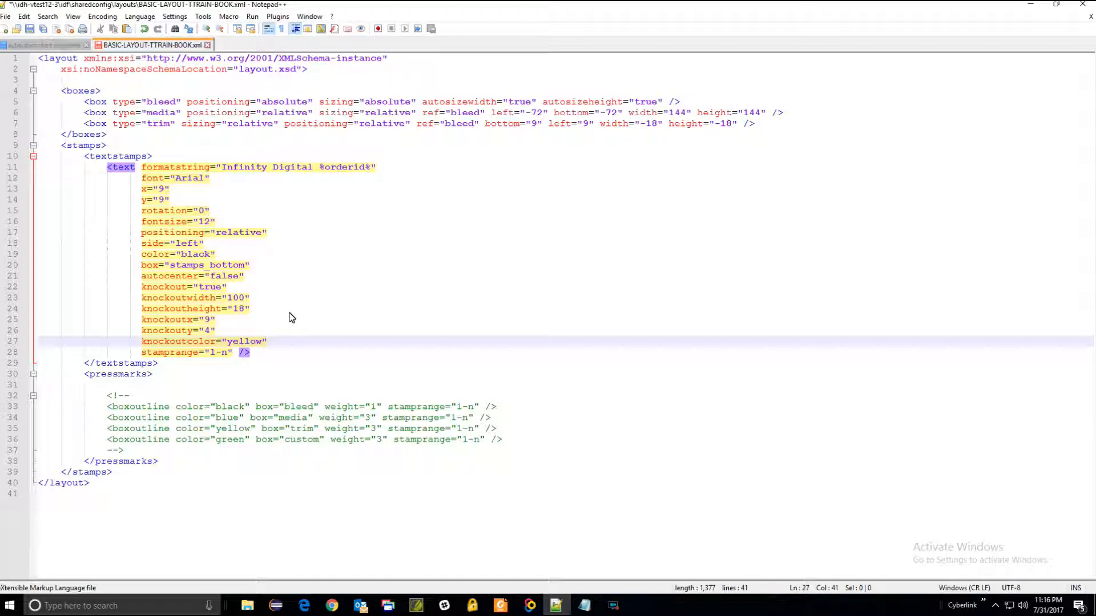
Duplicate the trim box line directly below itself in the boxes block as a base for the stamp's box
double_click(191, 266)
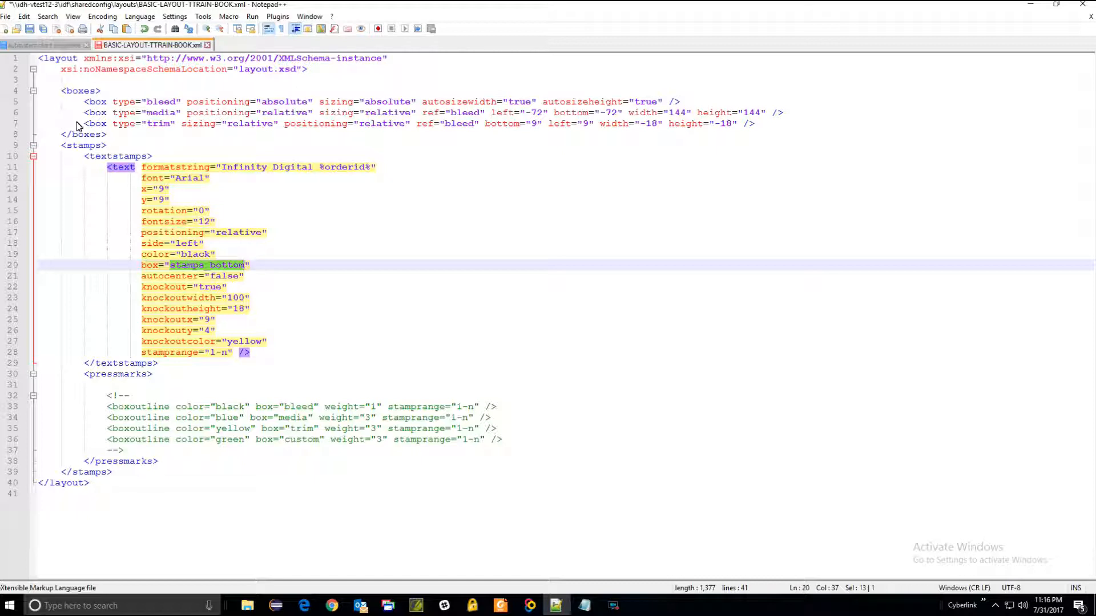
drag(80, 125, 767, 125)
key(ctrl+c)
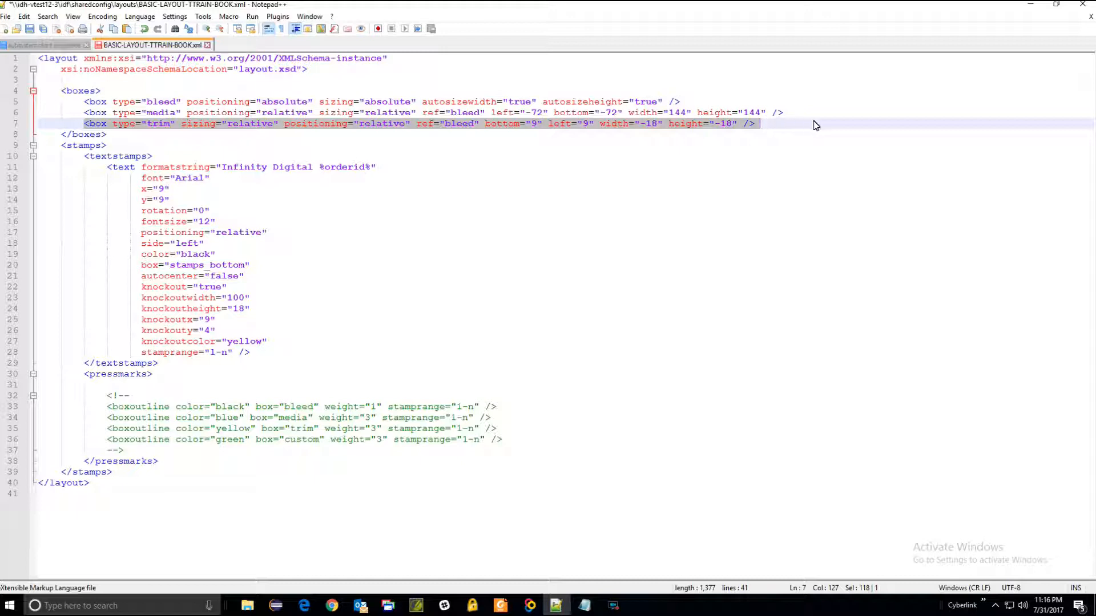
click(796, 125)
key(Return)
key(ctrl+v)
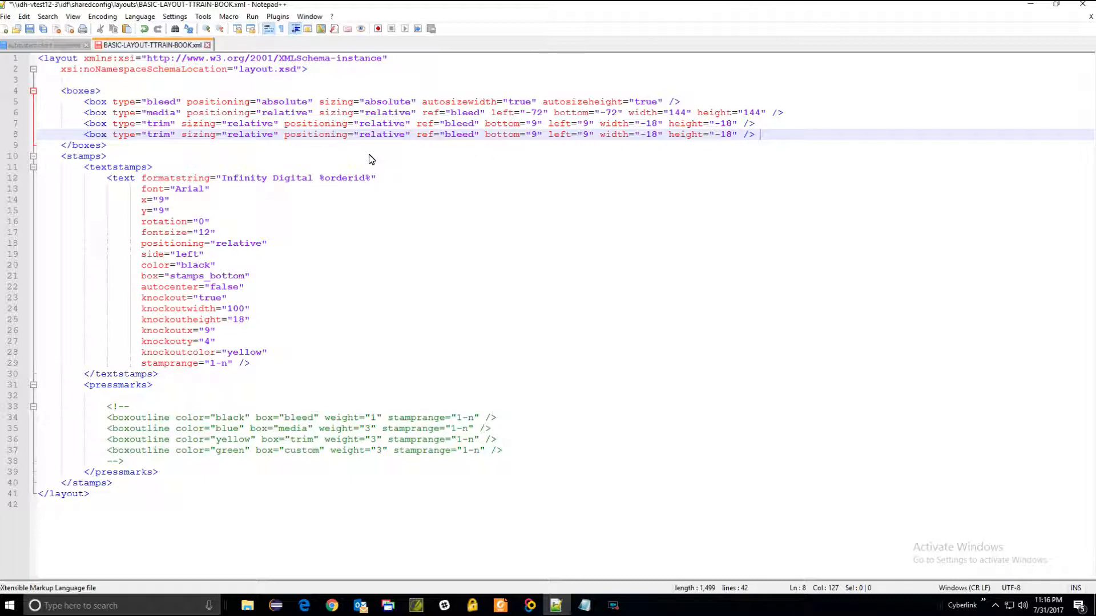
double_click(461, 136)
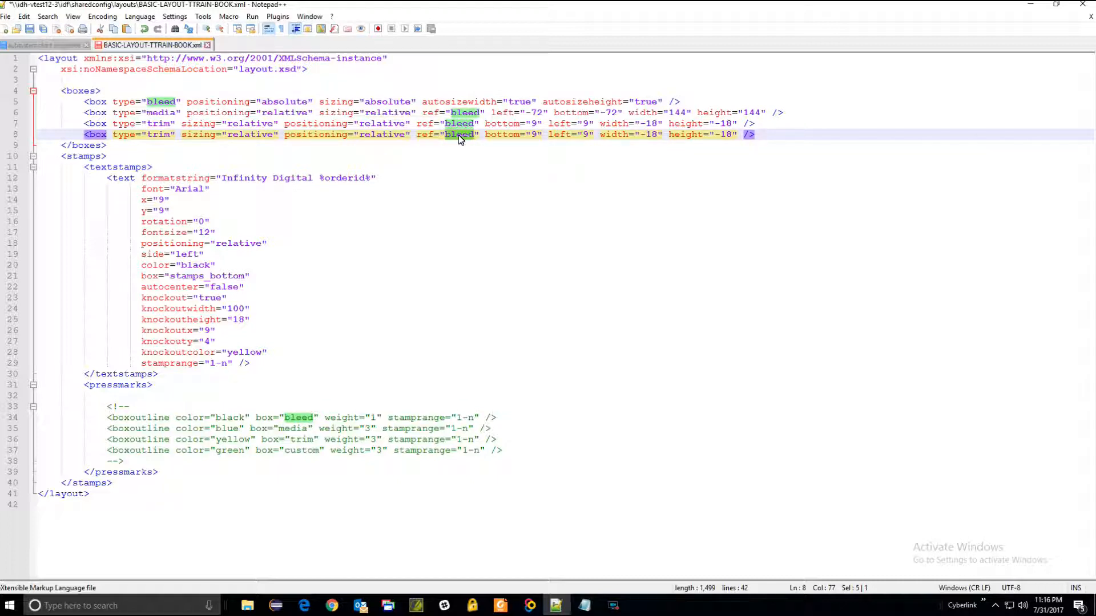
text(stamps_bott)
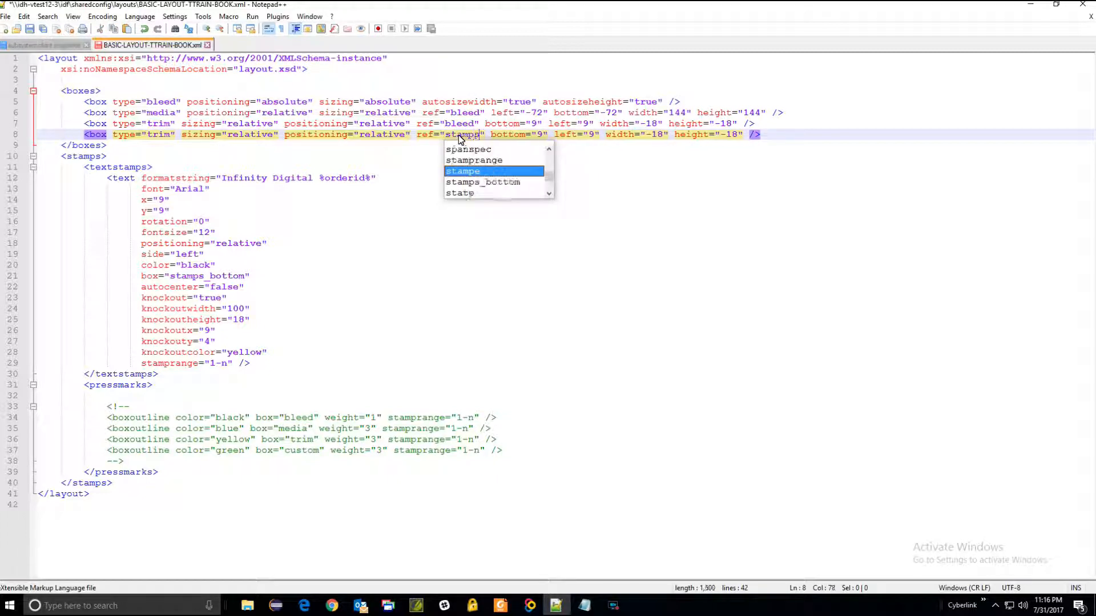
text(om)
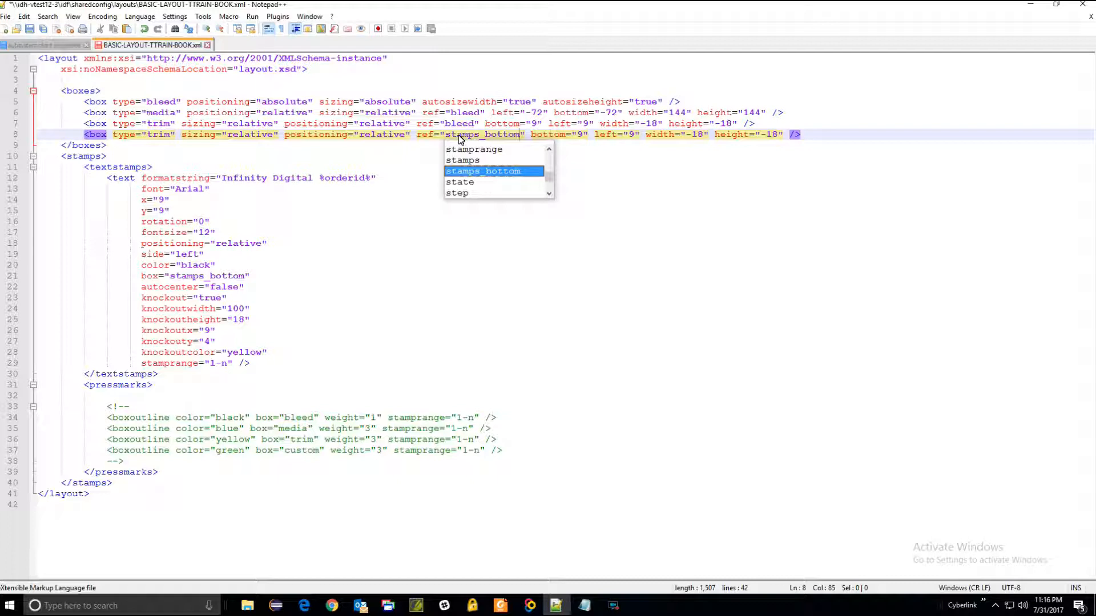
click(531, 135)
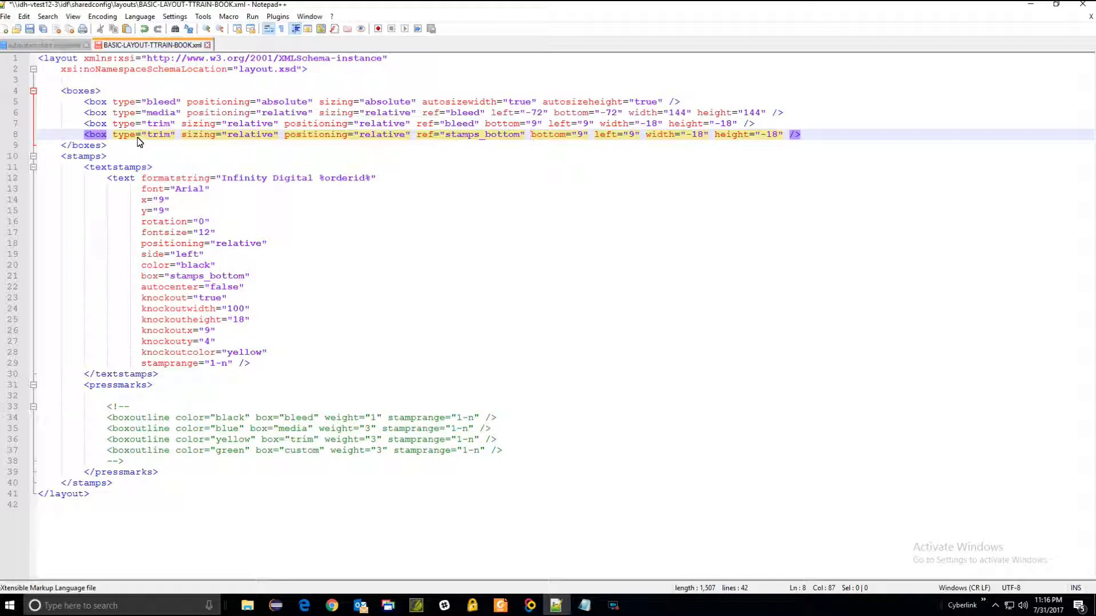
key(ctrl+z)
key(ctrl+z)
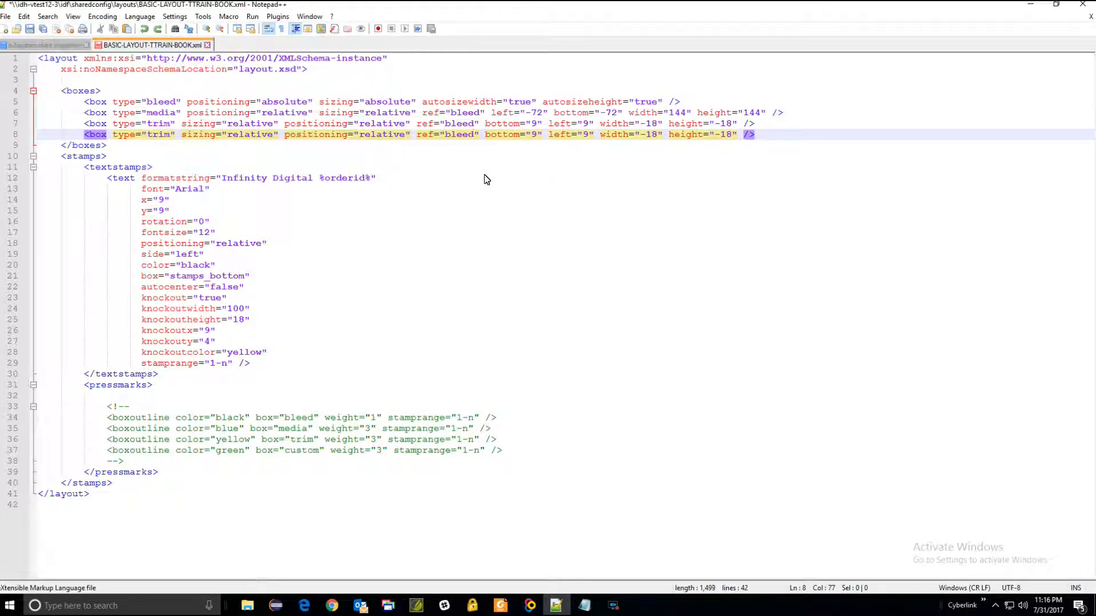
Change the duplicated box line to type stamps_bottom with ref media and absolute sizing
double_click(471, 135)
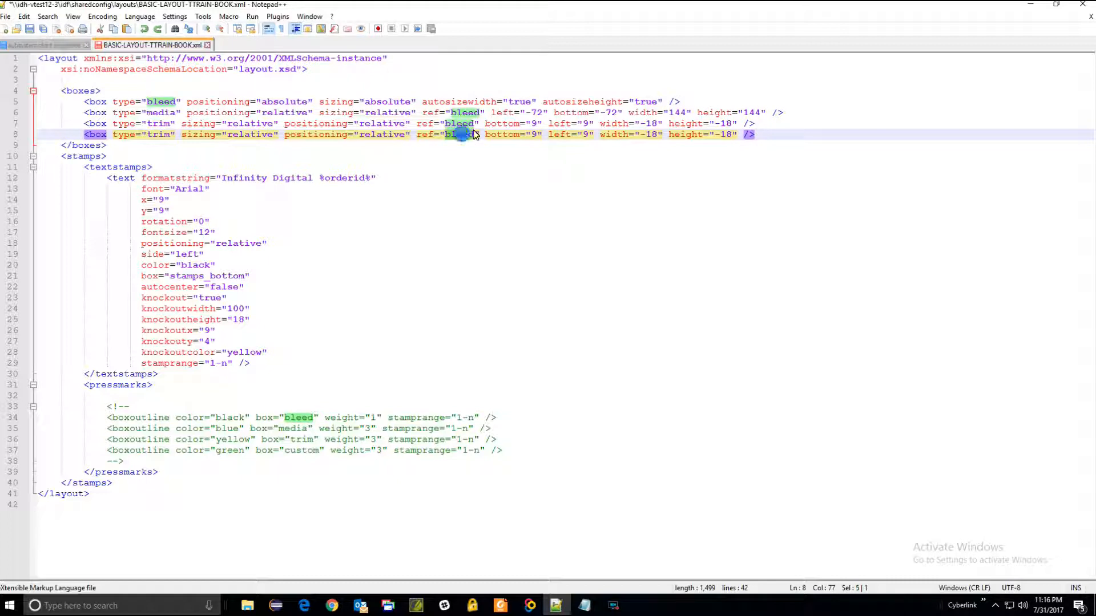
text(media)
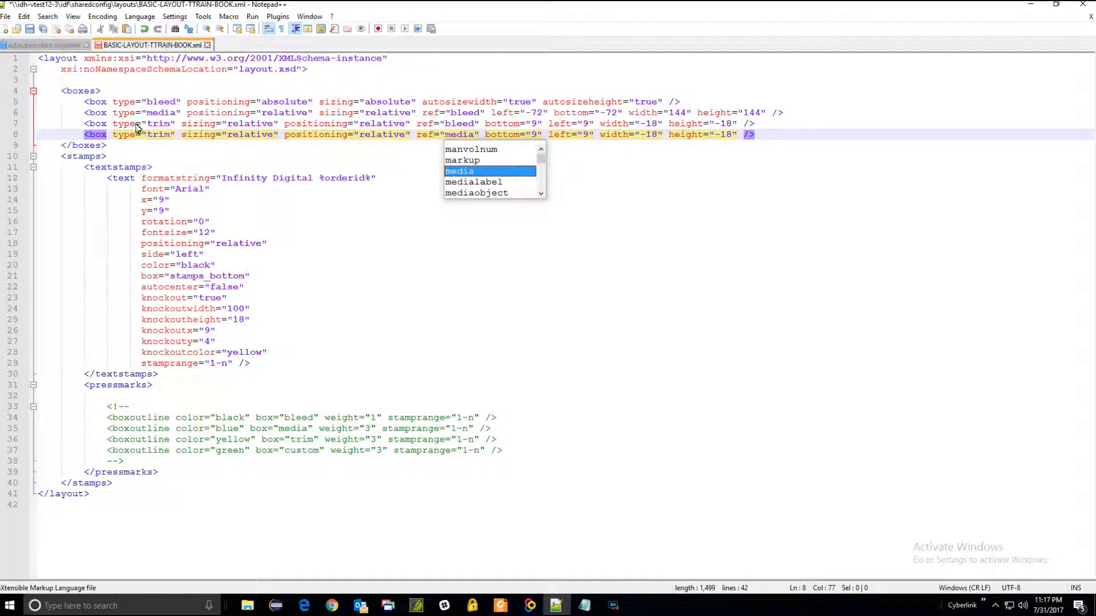
double_click(158, 135)
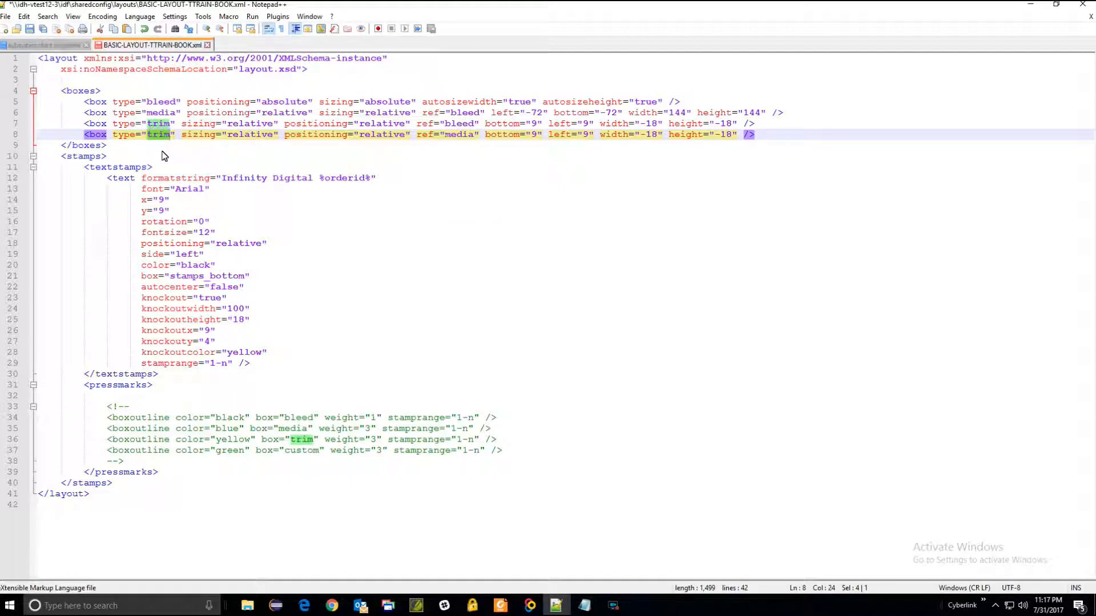
text(stamps_botto)
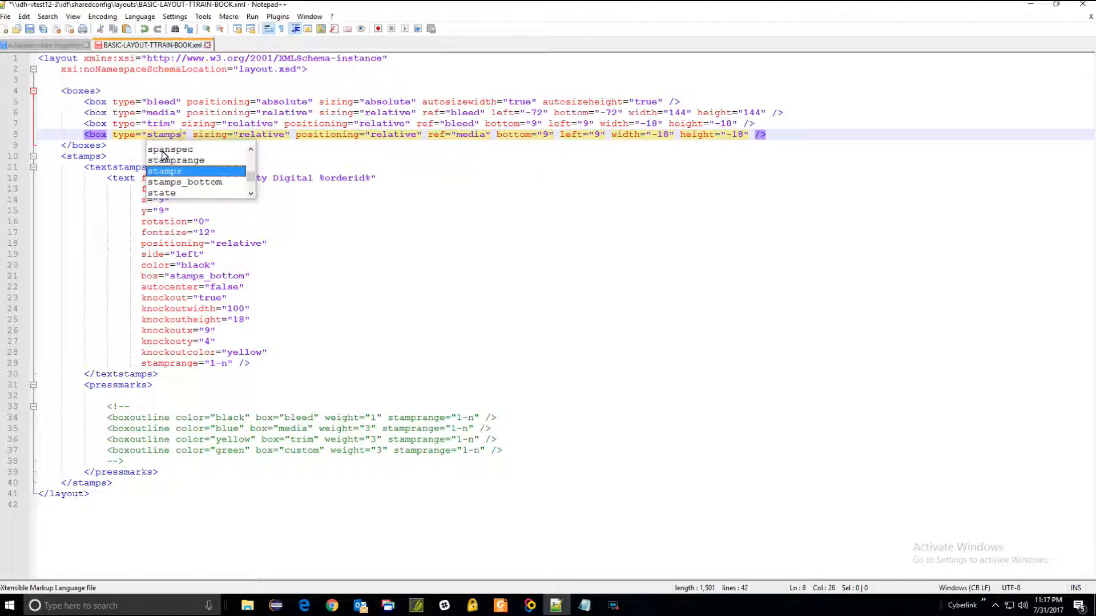
text(m)
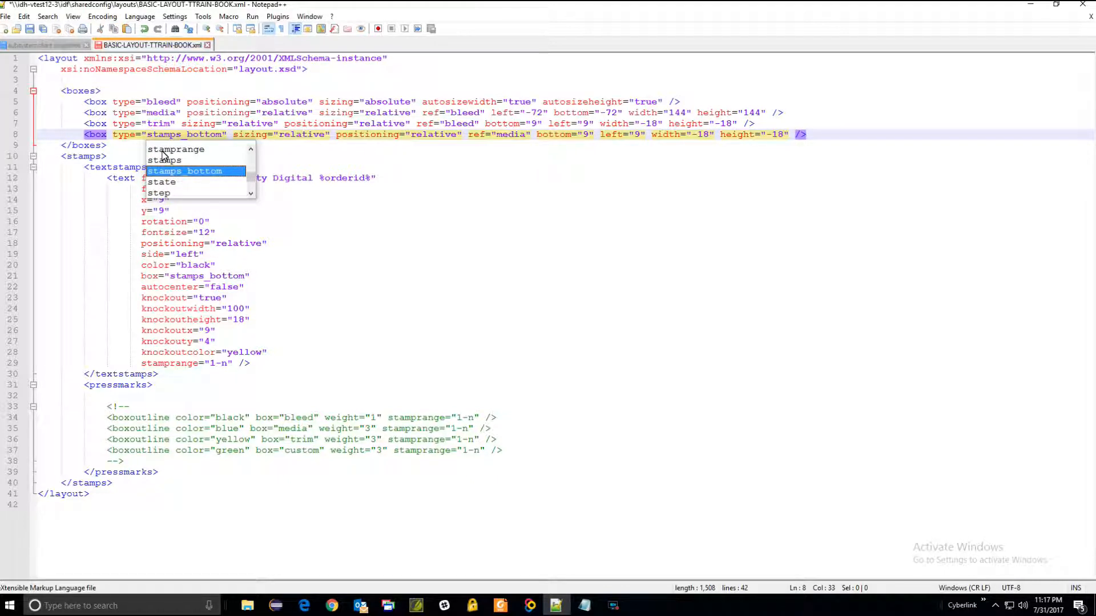
double_click(302, 136)
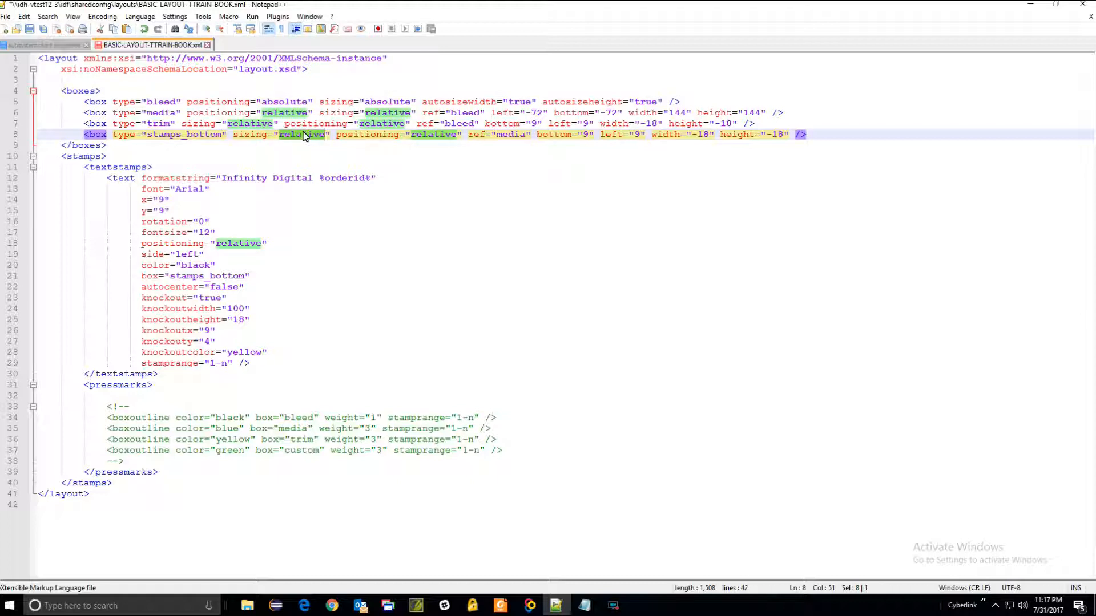
text(absolute)
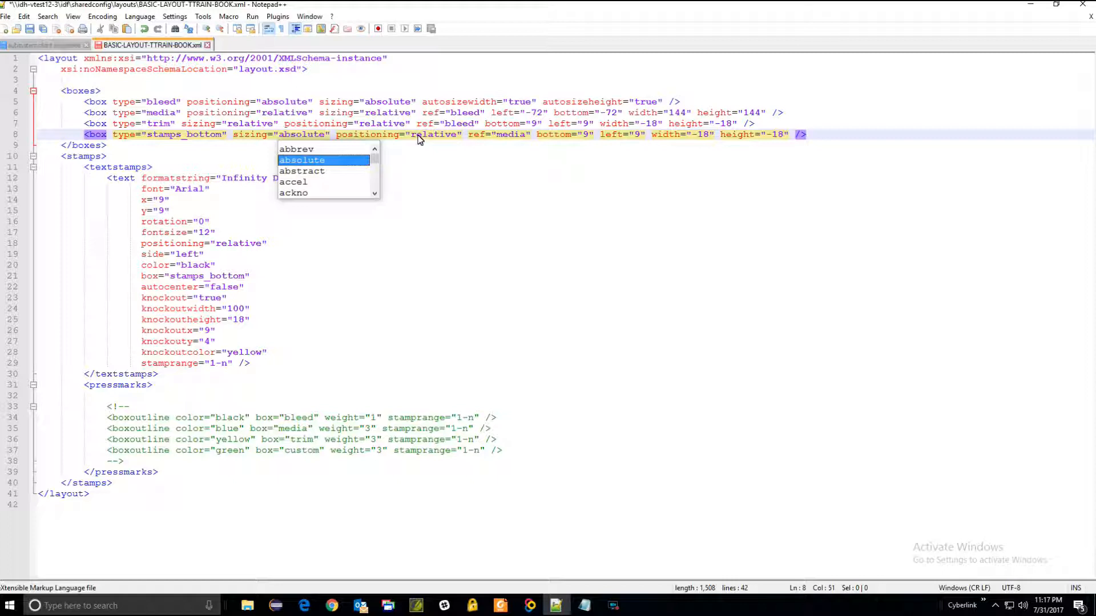
click(504, 137)
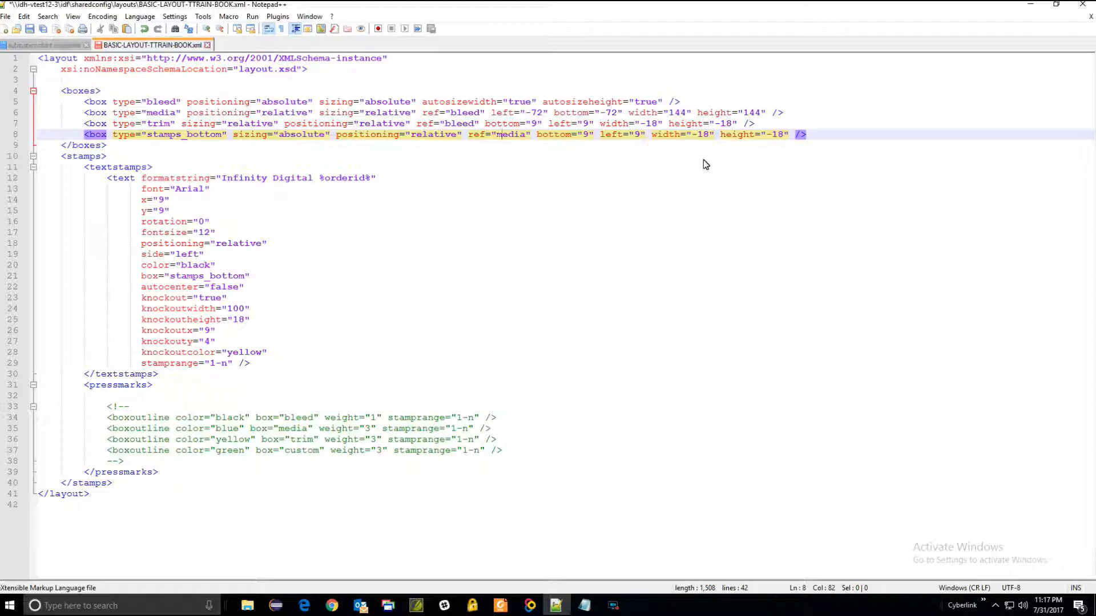
Set the stamps_bottom box's width to 700 and height to 36
click(700, 135)
key(BackSpace)
key(BackSpace)
key(BackSpace)
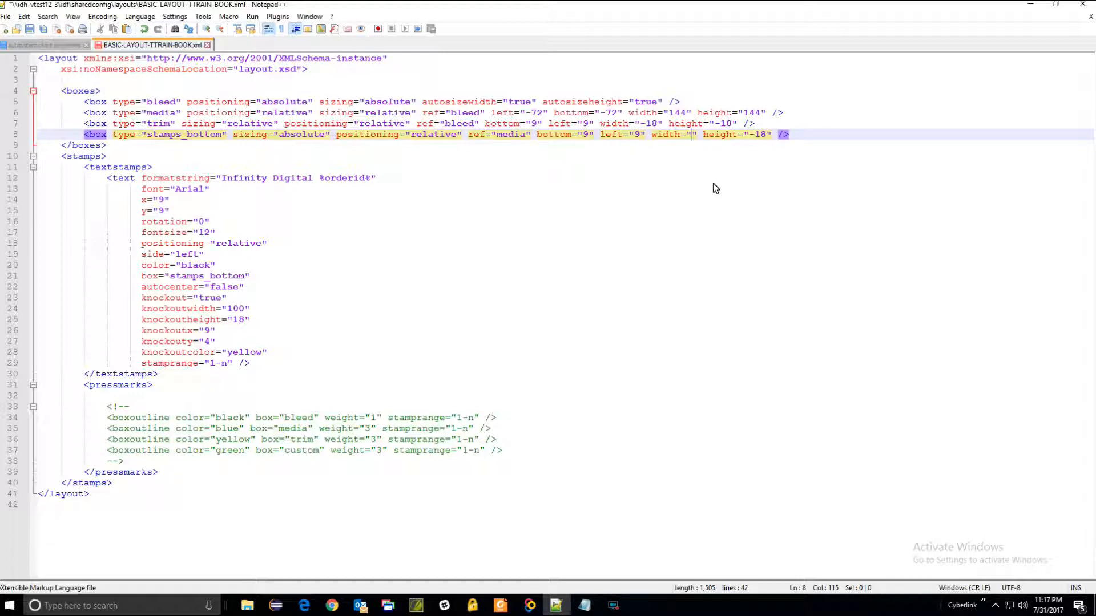
text(700)
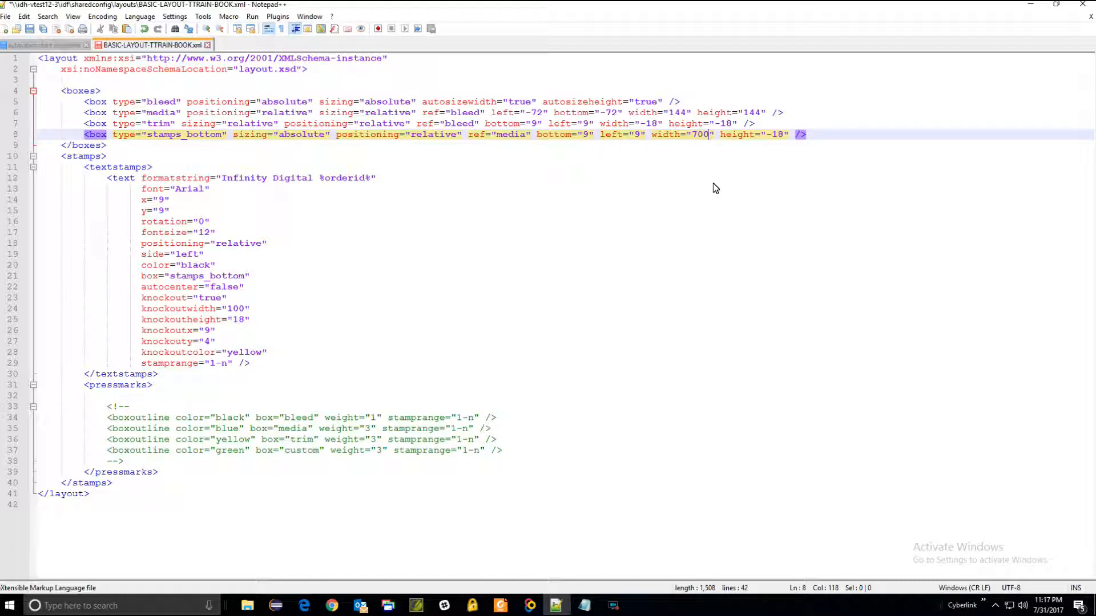
click(781, 135)
key(BackSpace)
key(BackSpace)
key(BackSpace)
text(36)
click(147, 277)
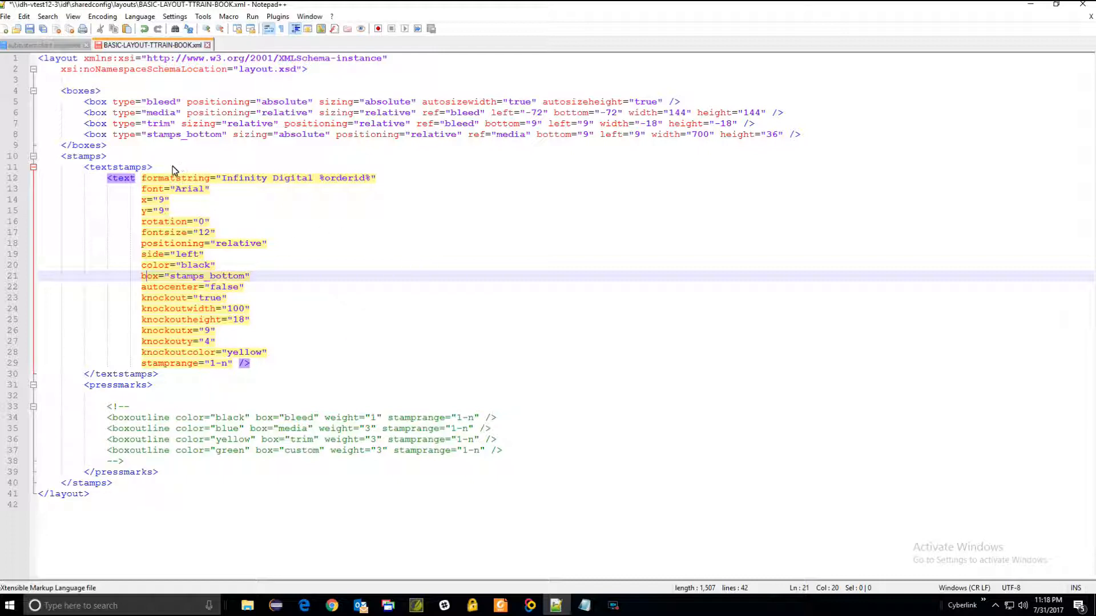
double_click(166, 136)
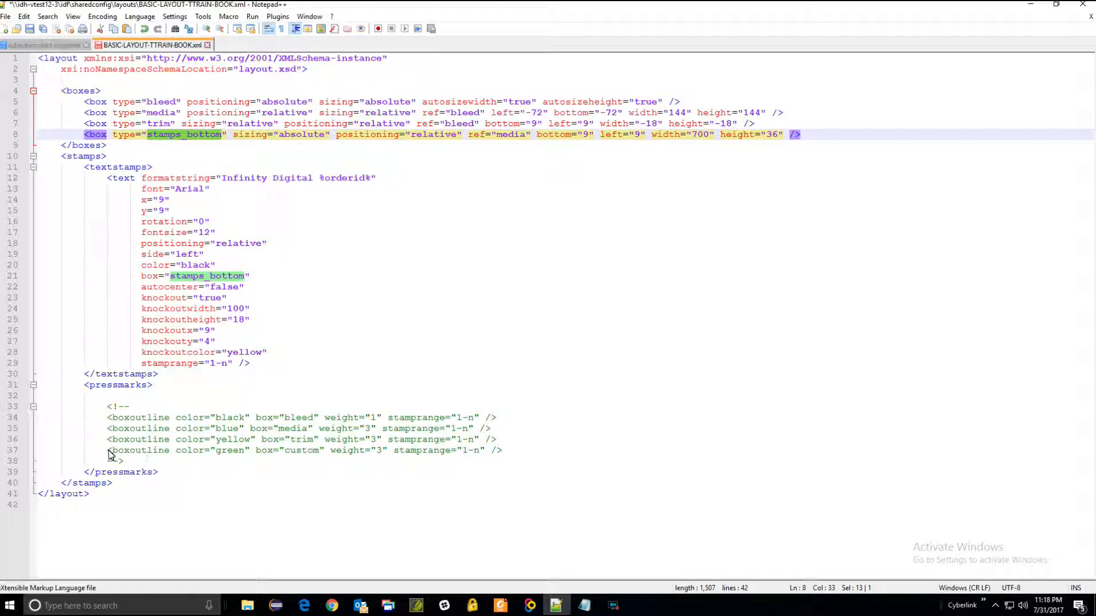
Copy the green custom boxoutline line from the comment to a new line below it, inside the pressmarks block
drag(110, 455, 506, 458)
key(ctrl+c)
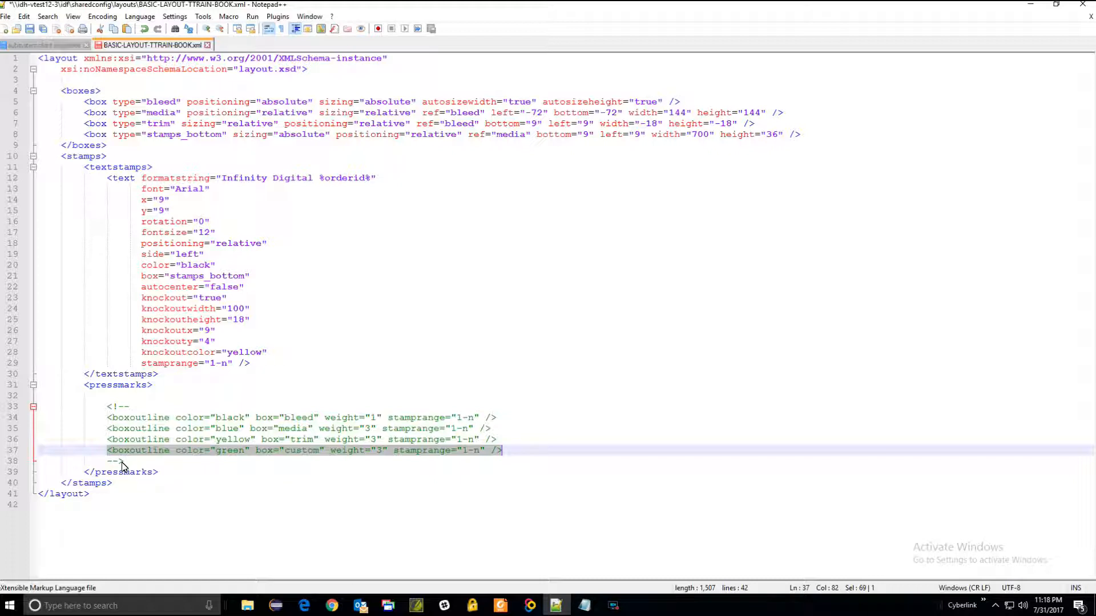
click(142, 463)
key(Return)
key(ctrl+v)
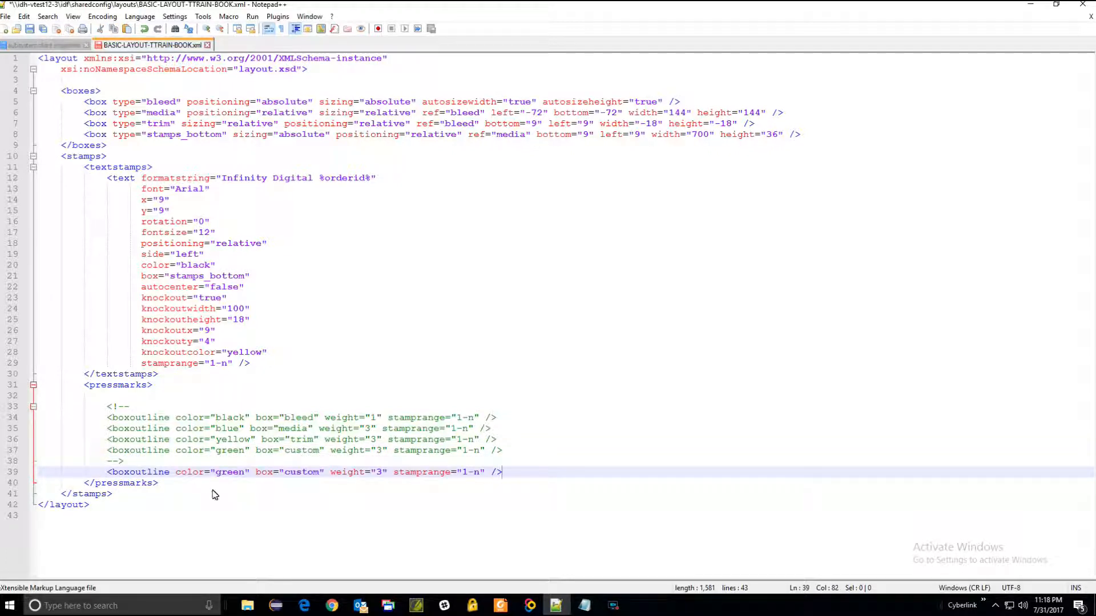
Change the copied boxoutline to color black, box stamps_bottom and weight 1
double_click(227, 474)
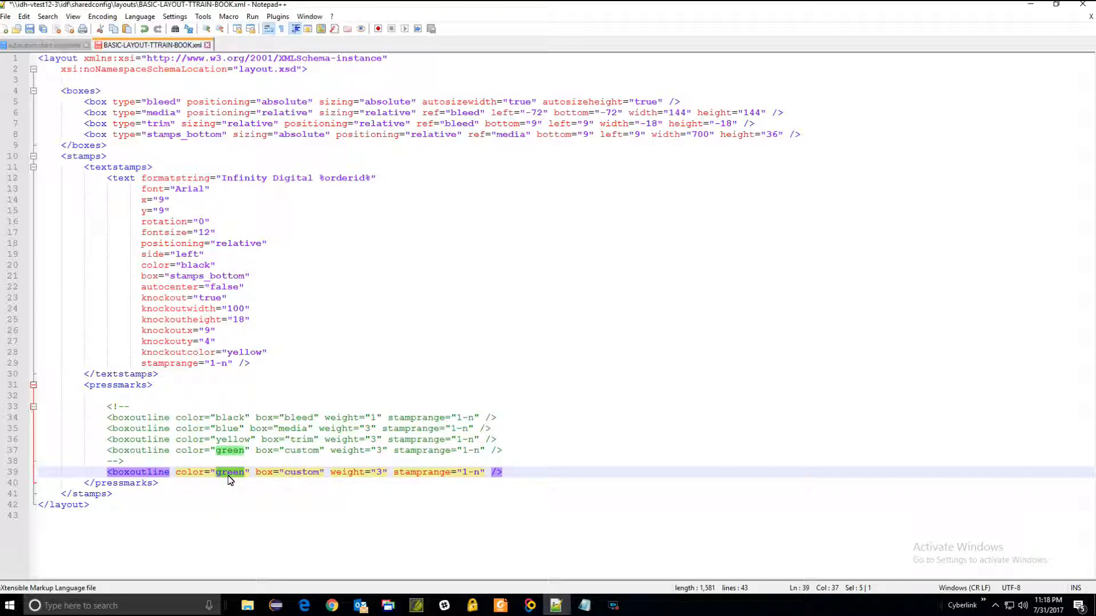
text(black)
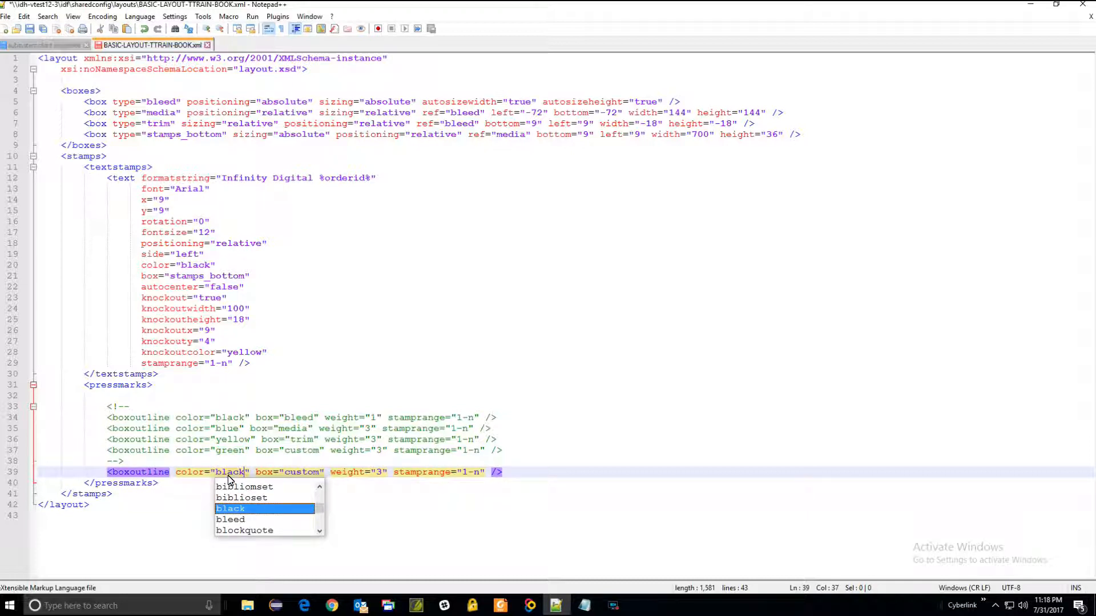
double_click(308, 474)
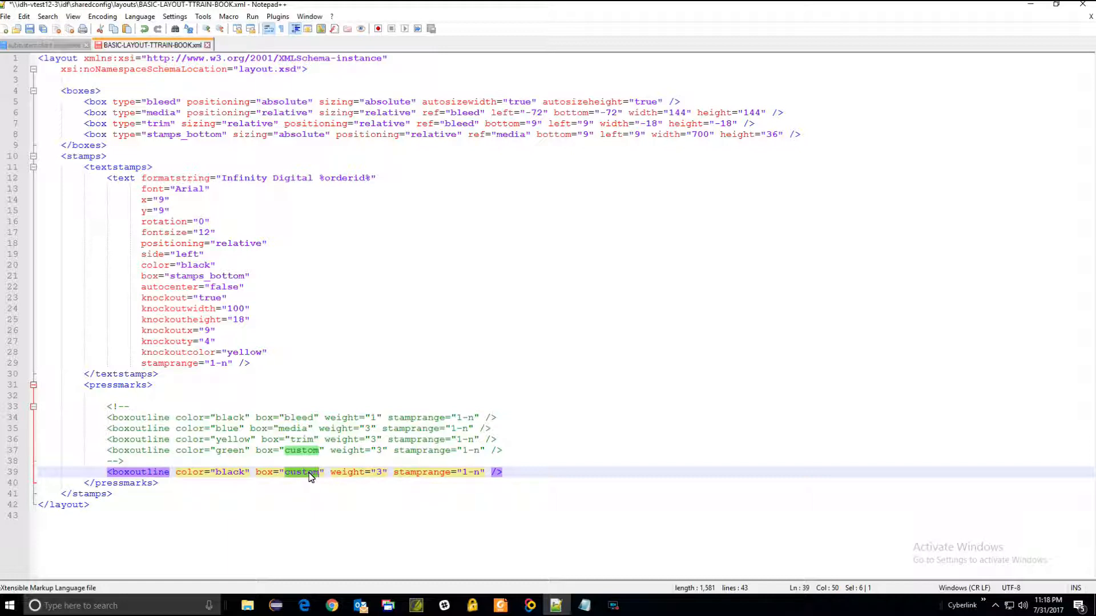
text(stamps_bottom)
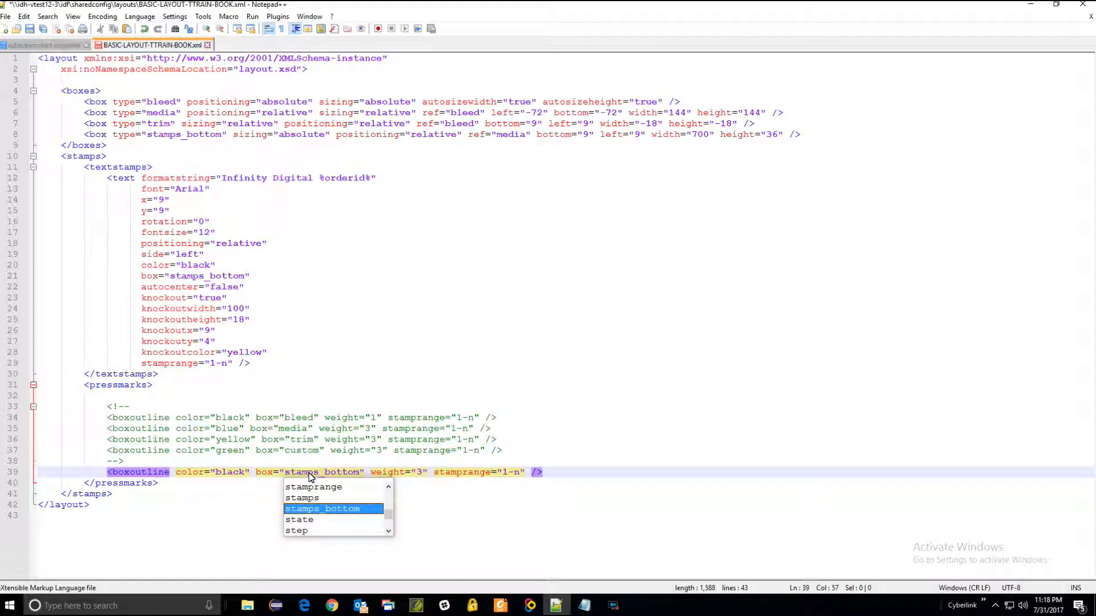
click(421, 473)
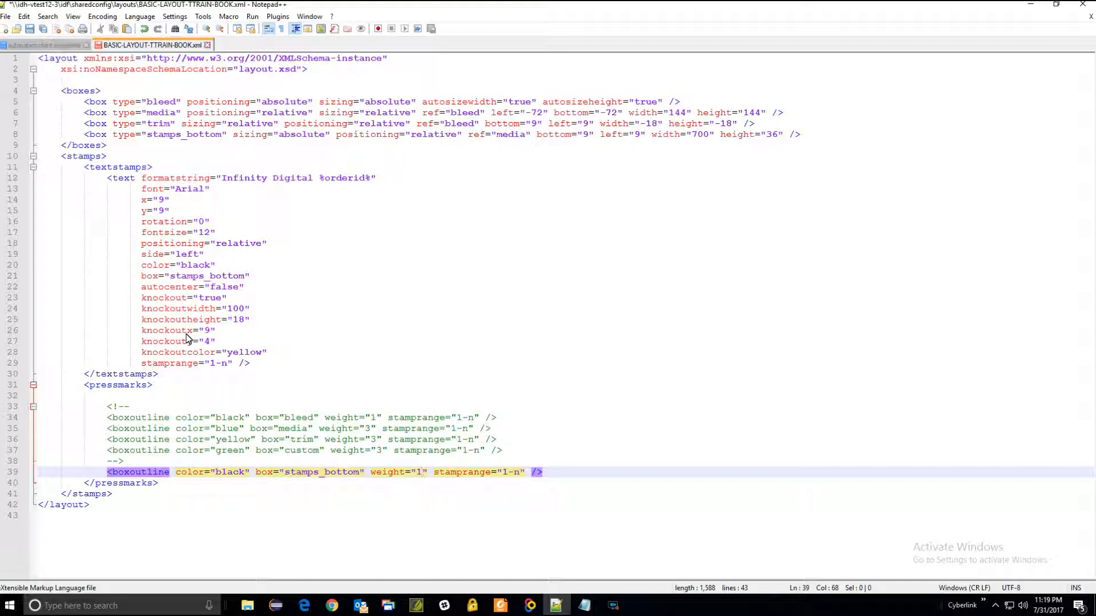
double_click(187, 137)
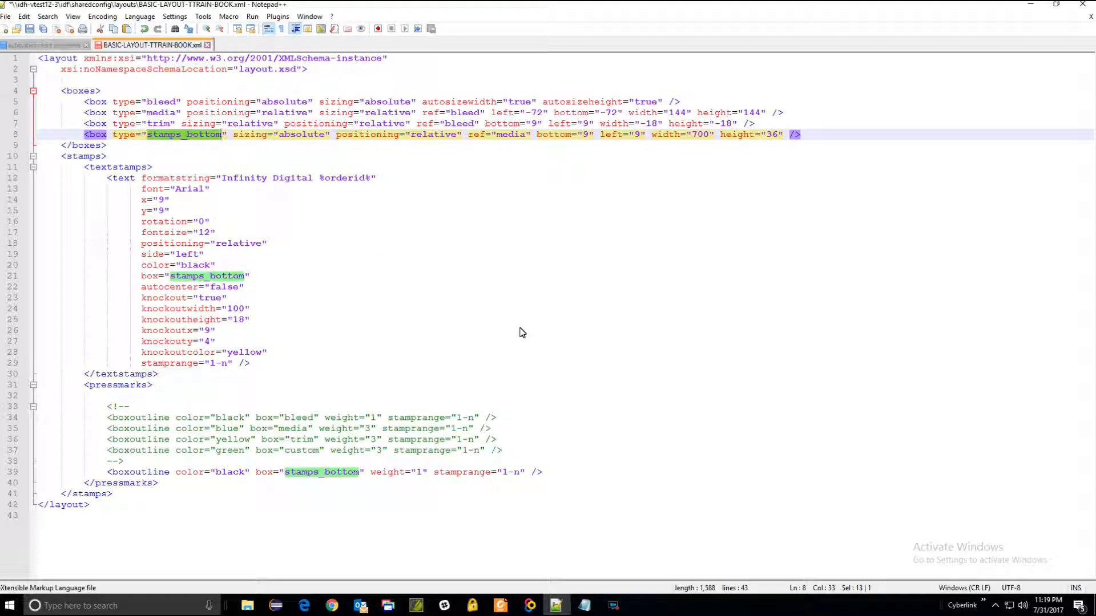
Save the layout XML, then reprocess the TTRAIN-BOOK order in Infinity Production System
click(32, 29)
click(31, 29)
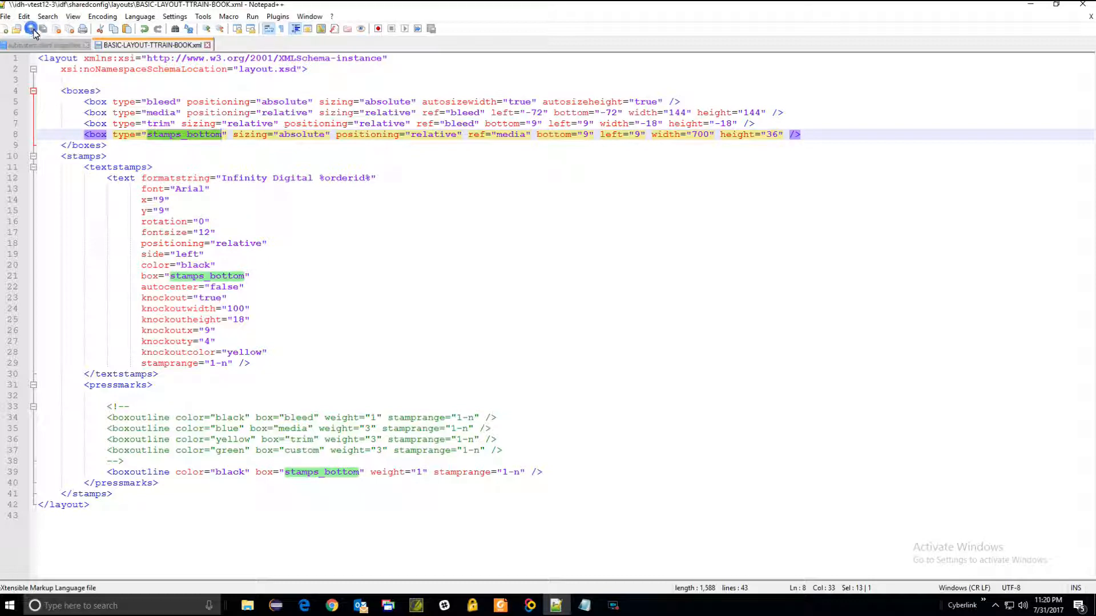
click(531, 605)
click(544, 551)
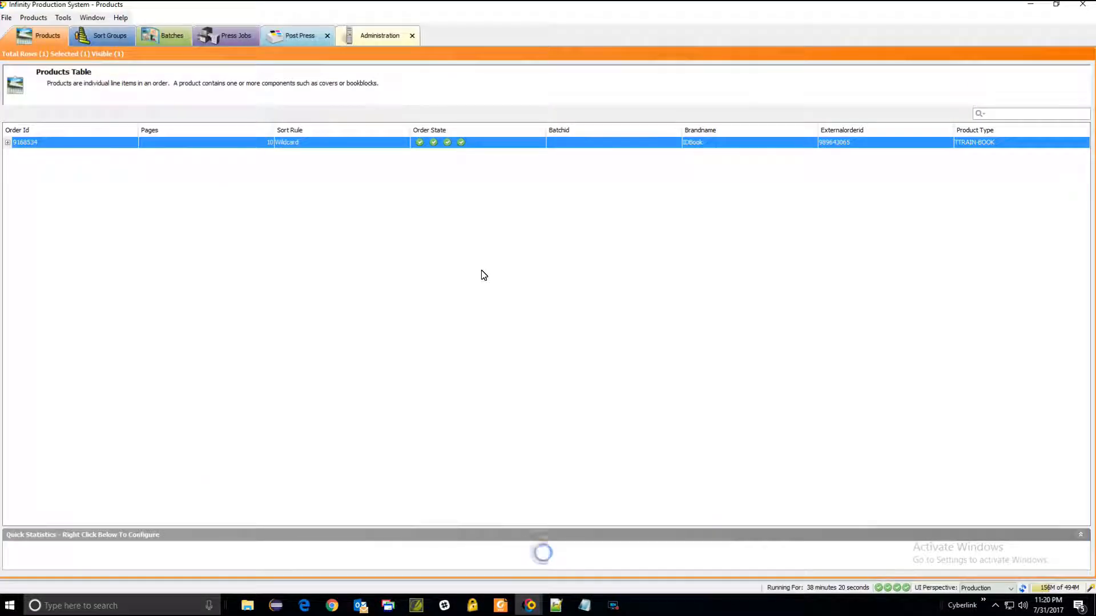
right_click(404, 147)
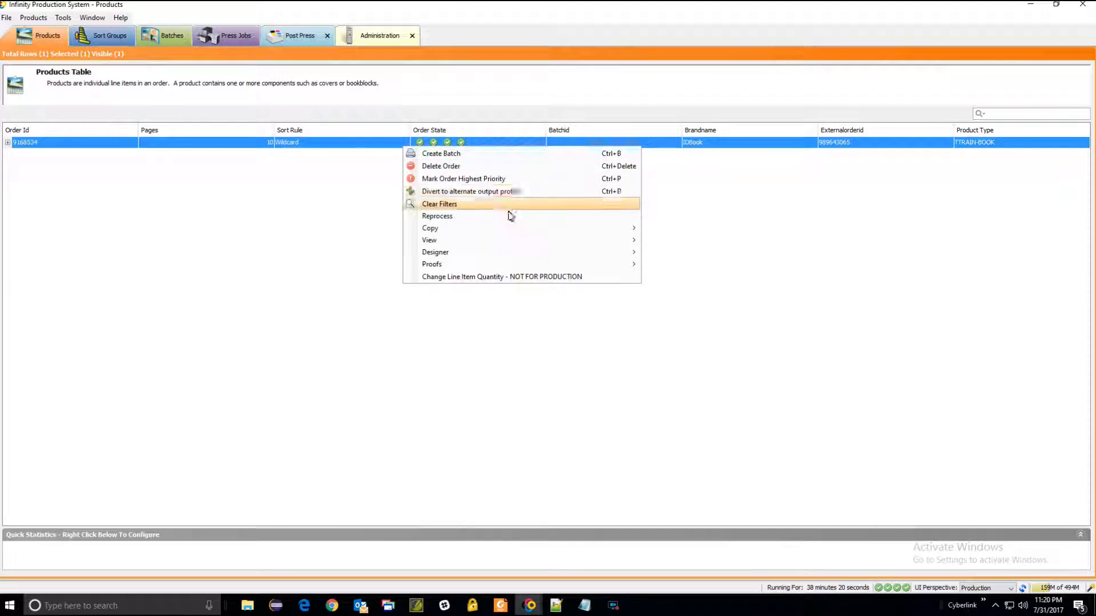
mouse_move(579, 219)
click(708, 230)
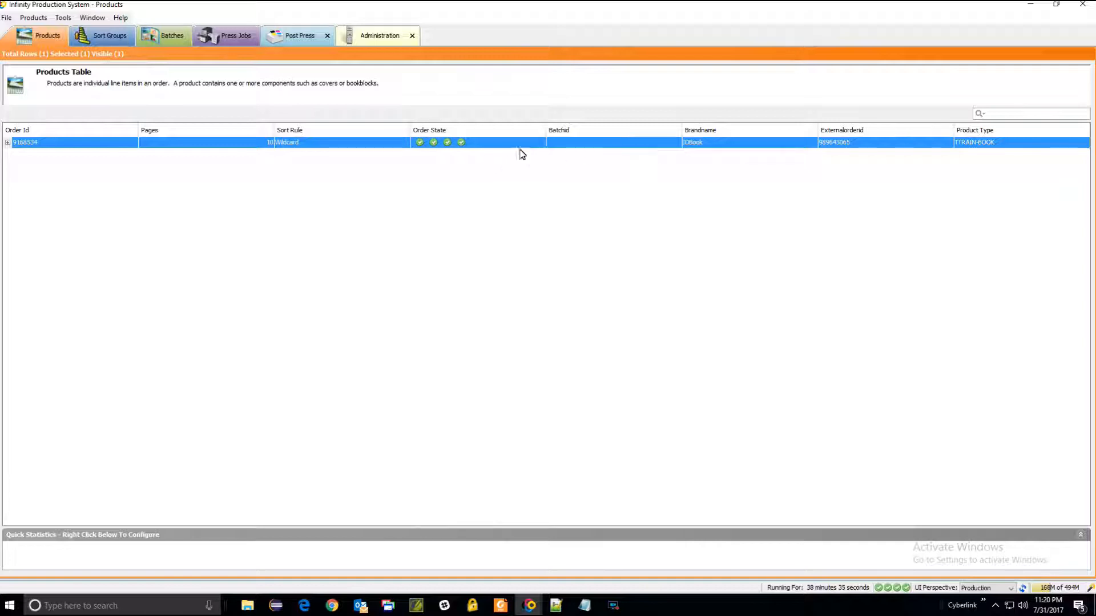
View the order's PreBatch PDF to check the text stamp and its outlined box, and close the PDF
right_click(451, 147)
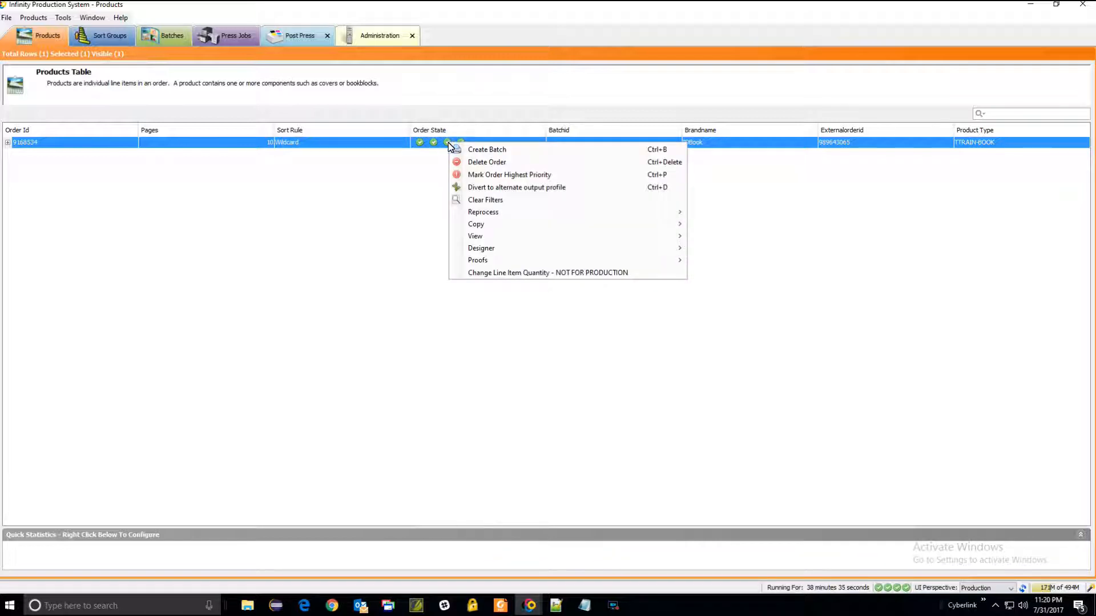
mouse_move(636, 239)
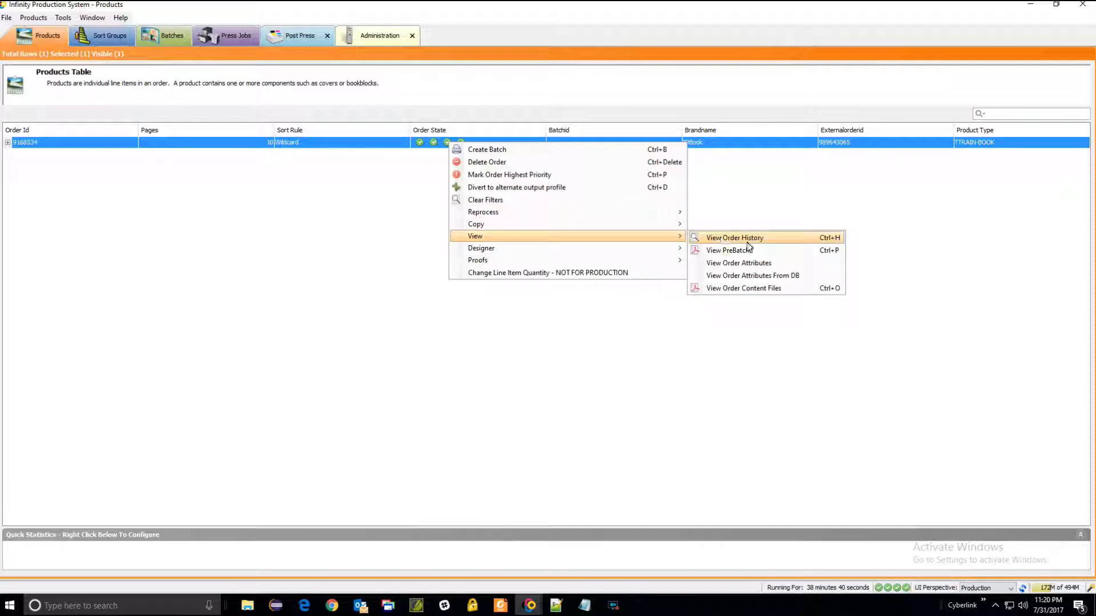
click(718, 249)
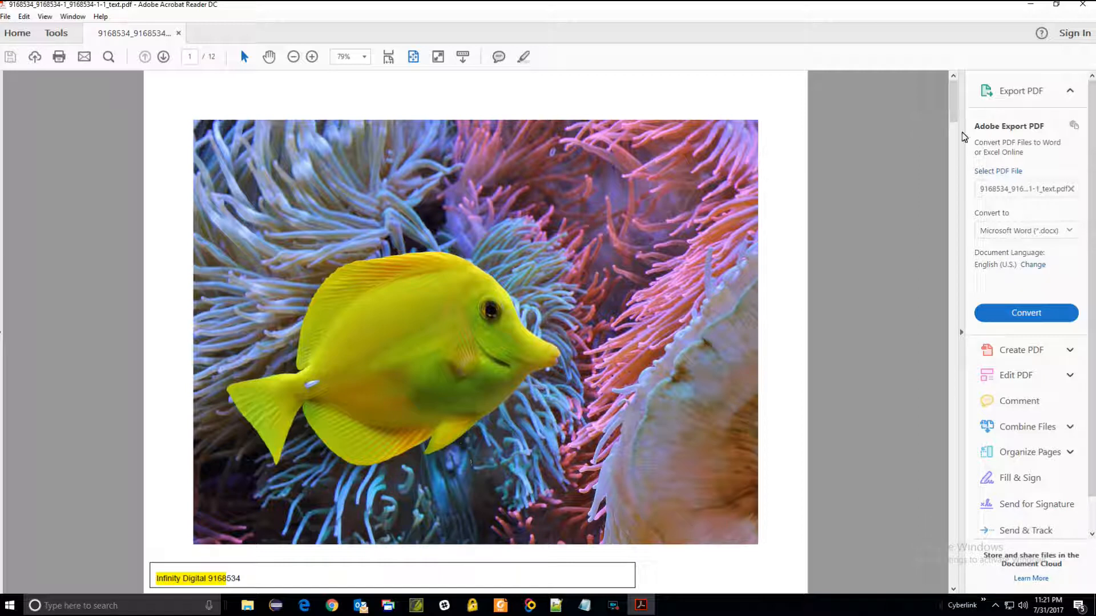
click(1088, 7)
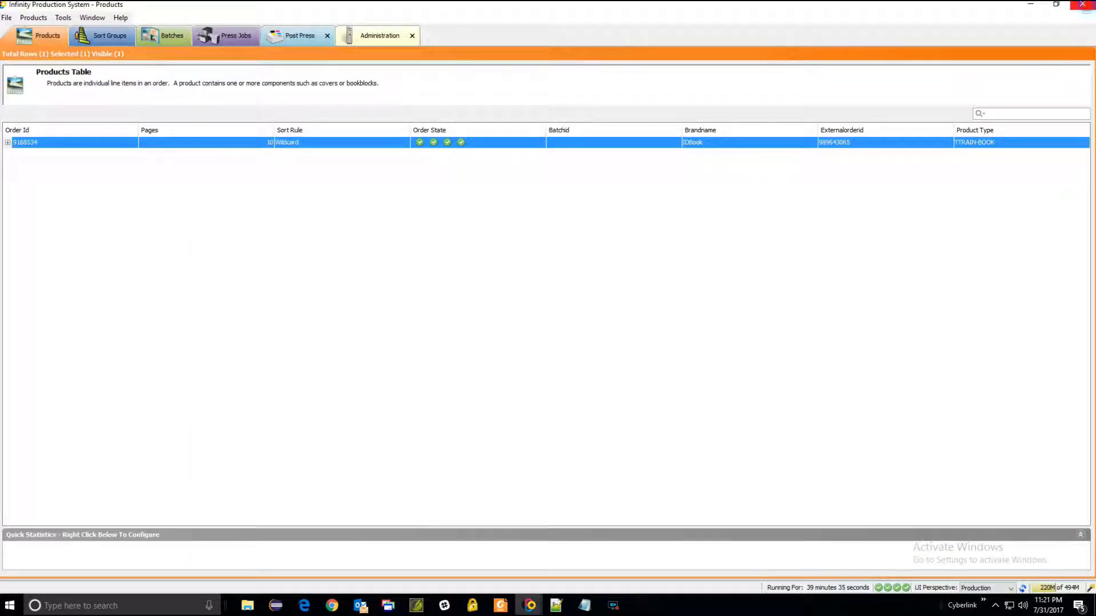